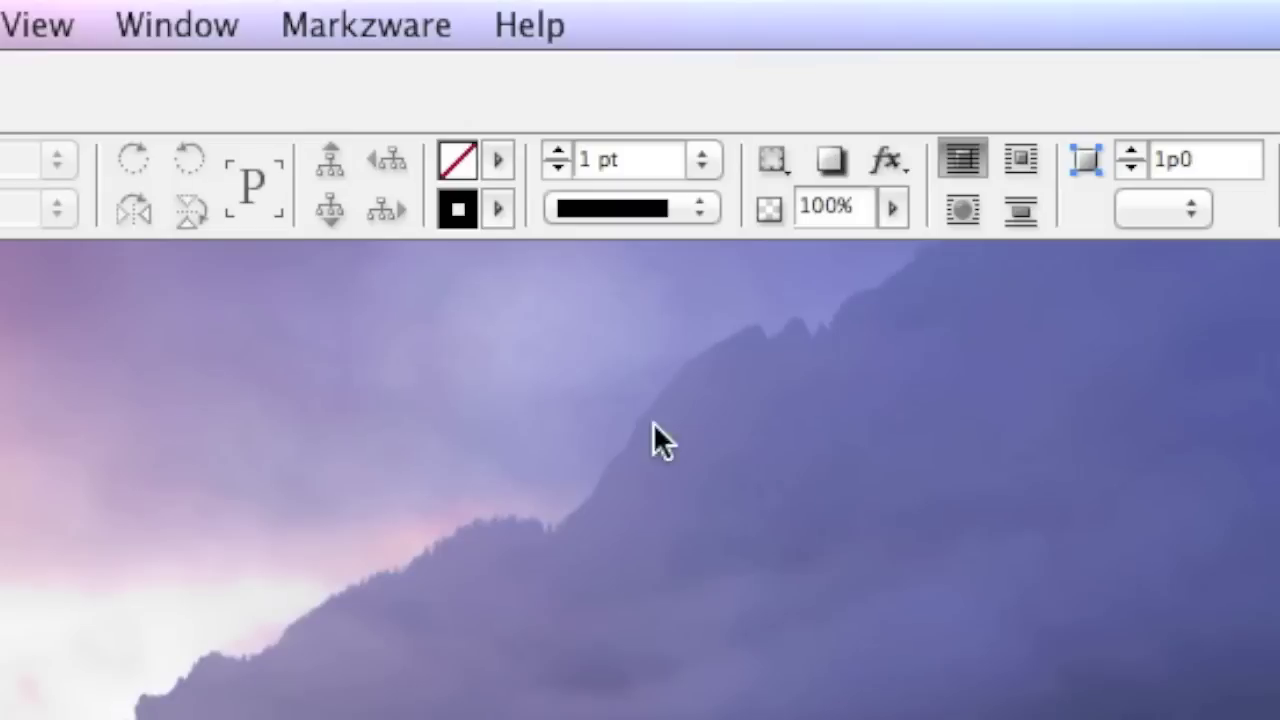
Step: Confirm PDF2DTP Preferences with Save Document, CharStyle, ParaStyle and Tables enabled
{"action": "left_click", "coordinate": [333, 12]}
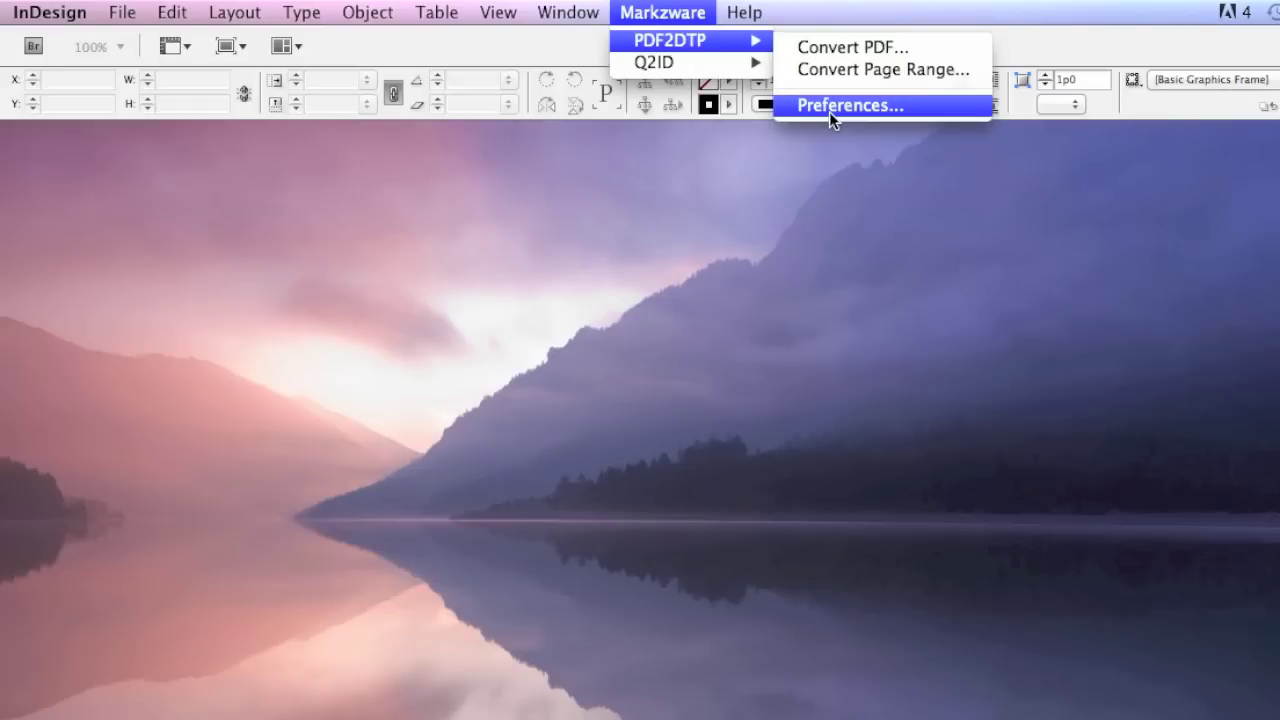
{"action": "left_click", "coordinate": [829, 111]}
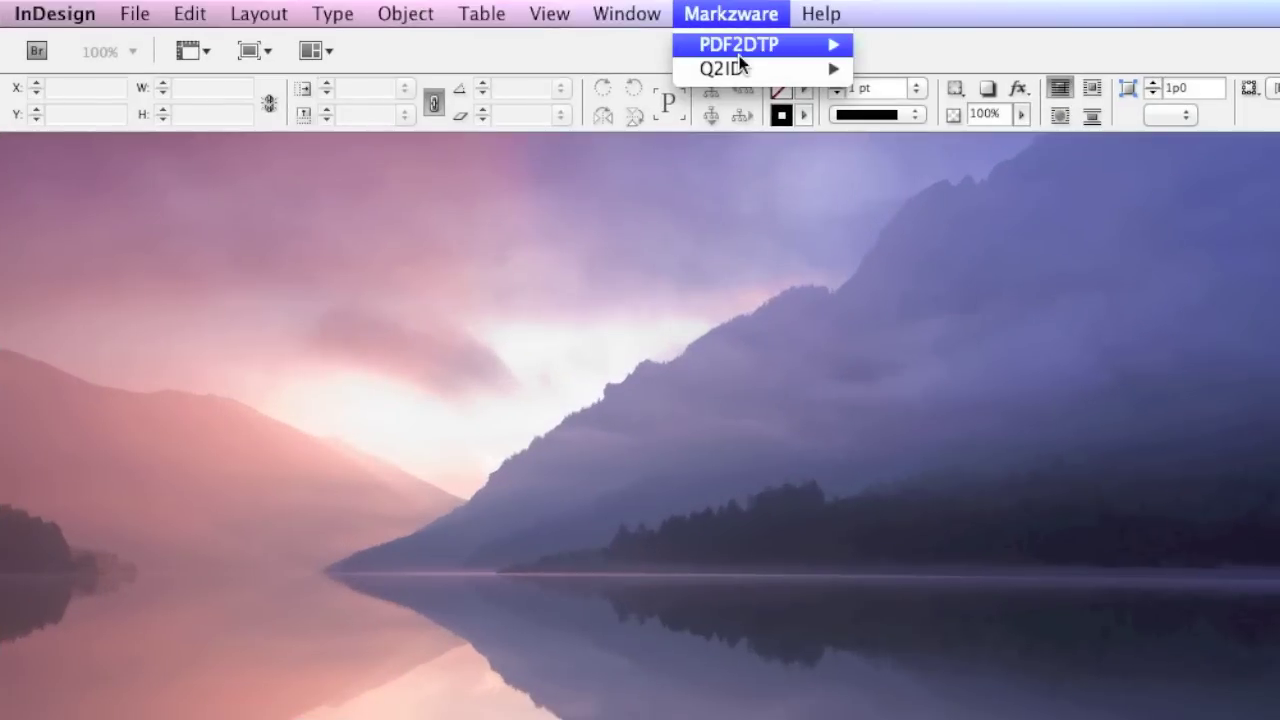
{"action": "mouse_move", "coordinate": [739, 57]}
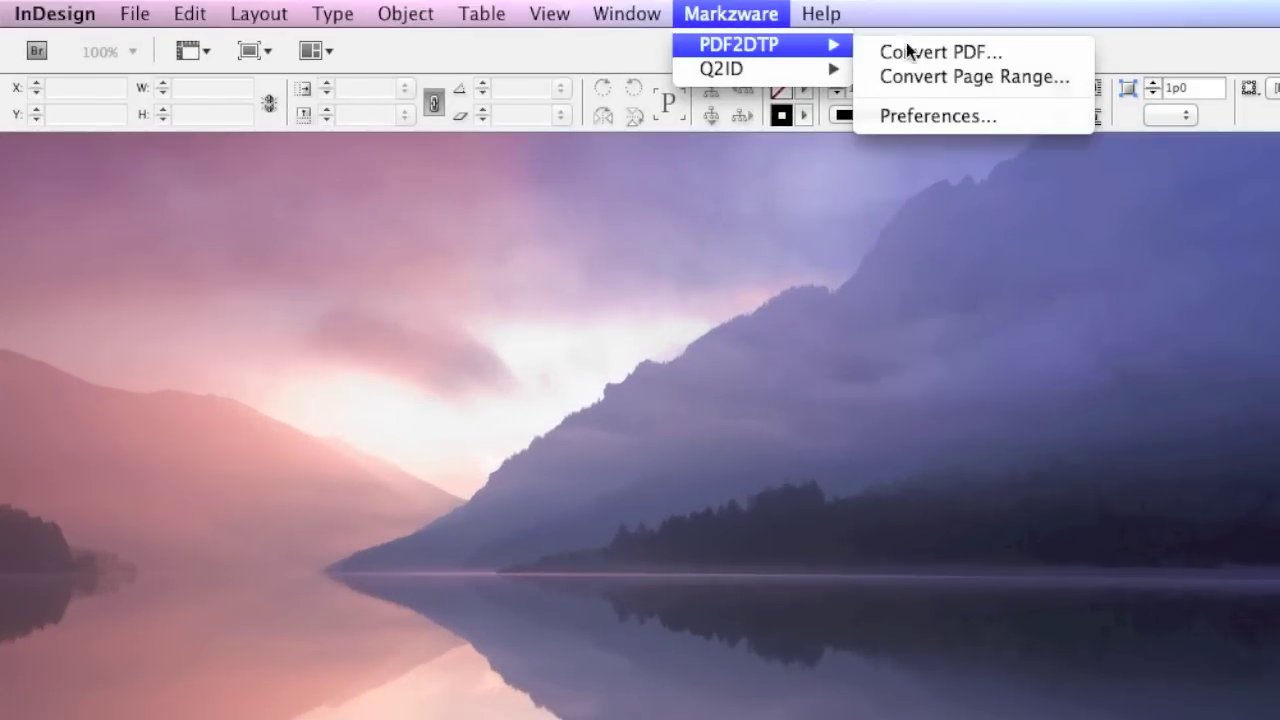
Step: Convert PDF2DTP-Brochure-final-ENv3.pdf from the Misc Markzware files folder with PDF2DTP
{"action": "left_click", "coordinate": [978, 52]}
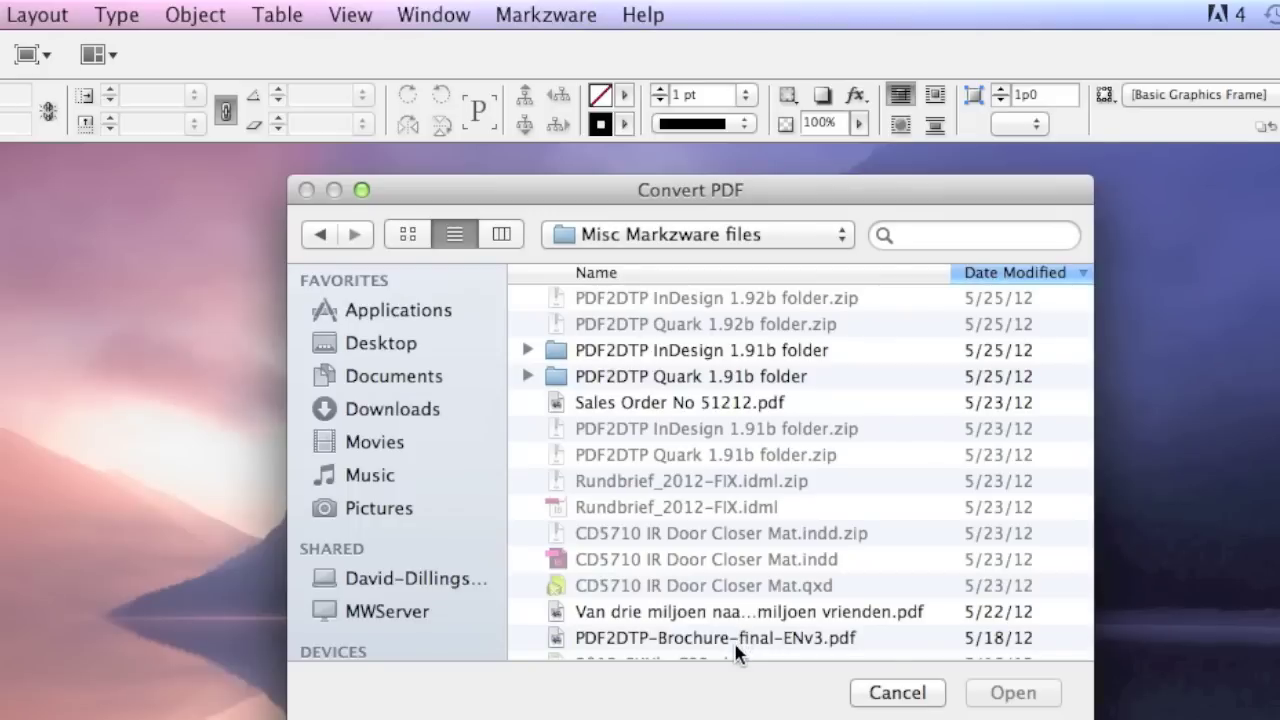
{"action": "left_click", "coordinate": [735, 640]}
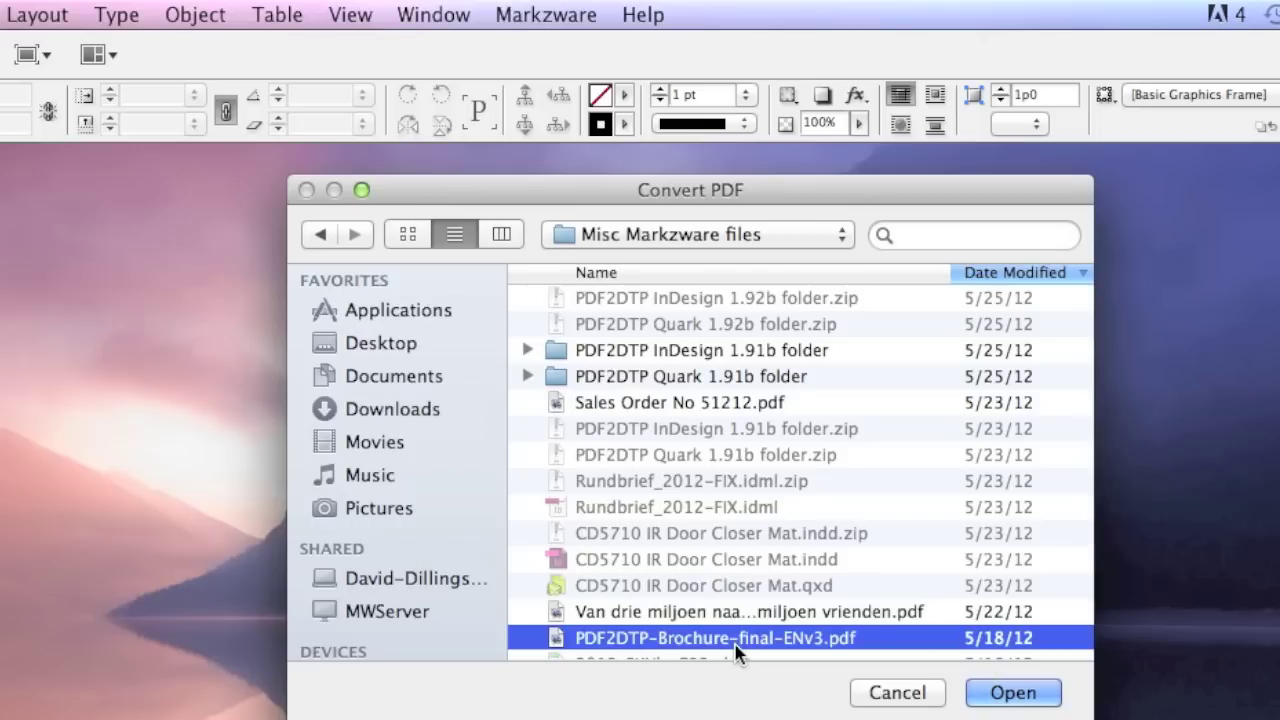
{"action": "left_click", "coordinate": [1013, 692]}
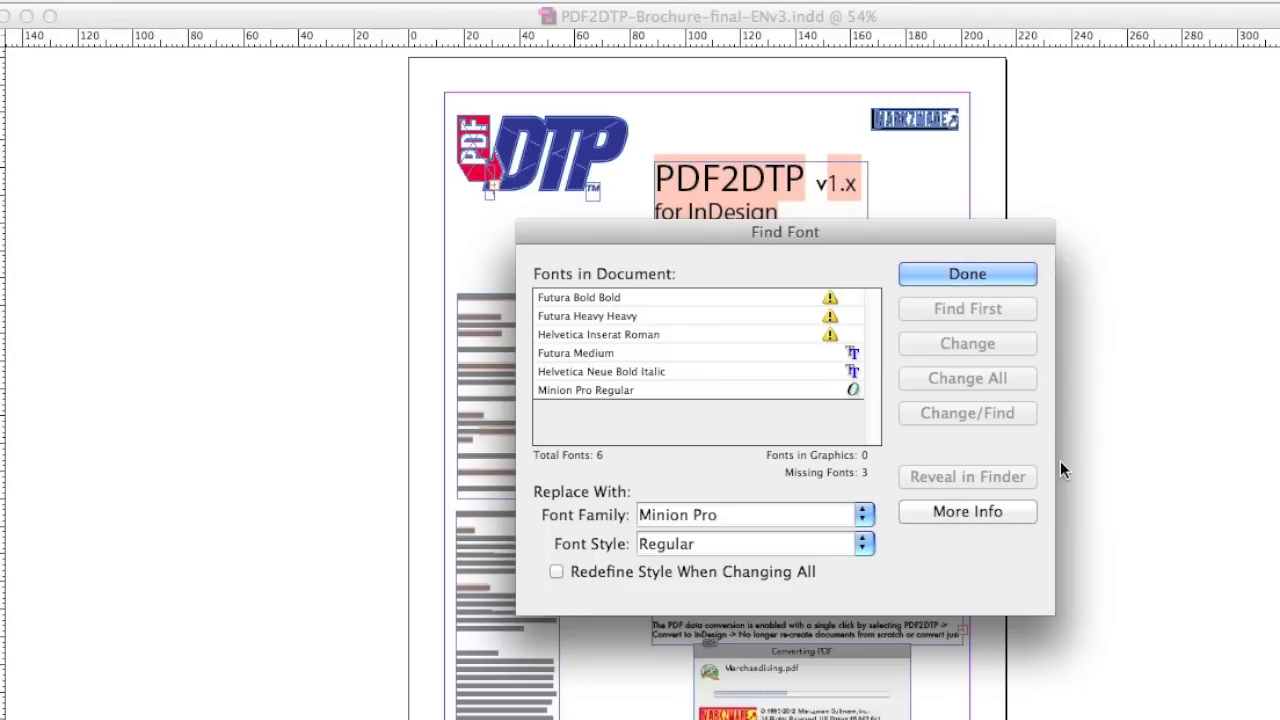
Step: Close the Find Font report and zoom into the top of the brochure page
{"action": "left_click", "coordinate": [943, 268]}
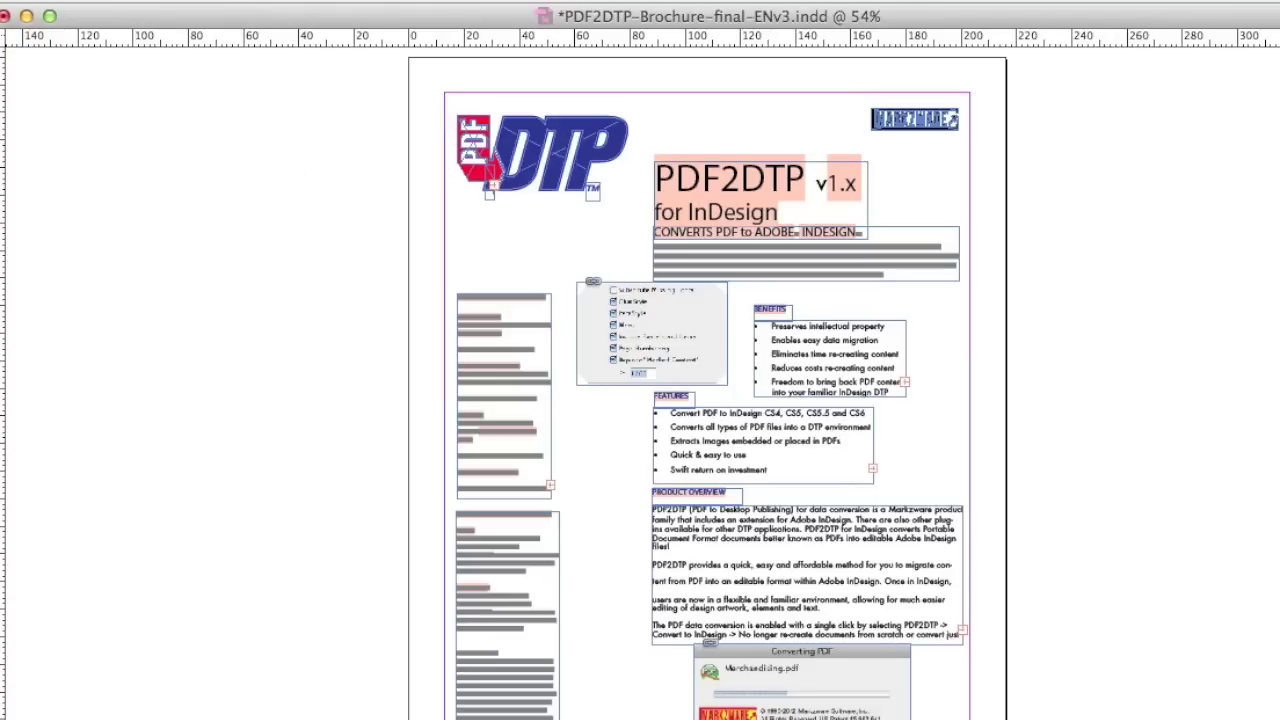
{"action": "left_click_drag", "start_coordinate": [325, 62], "coordinate": [1165, 597]}
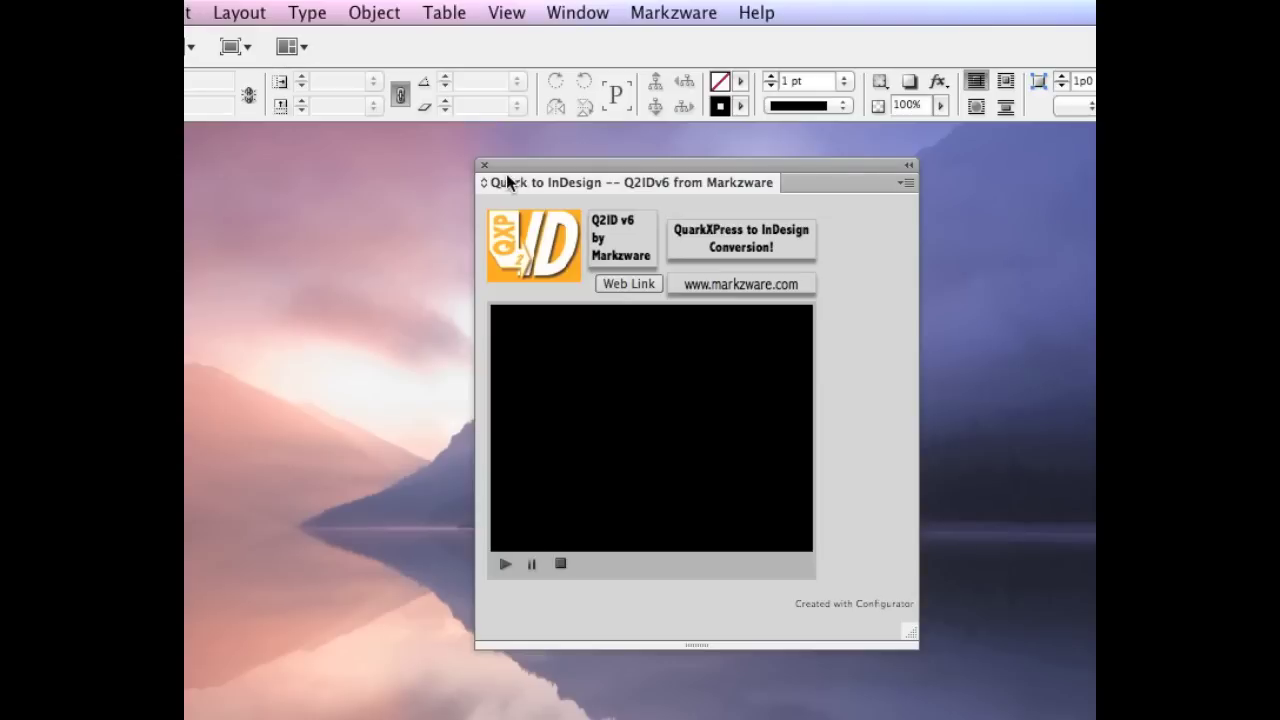
Step: Close the Quark to InDesign panel via Window > Extensions
{"action": "left_click", "coordinate": [556, 10]}
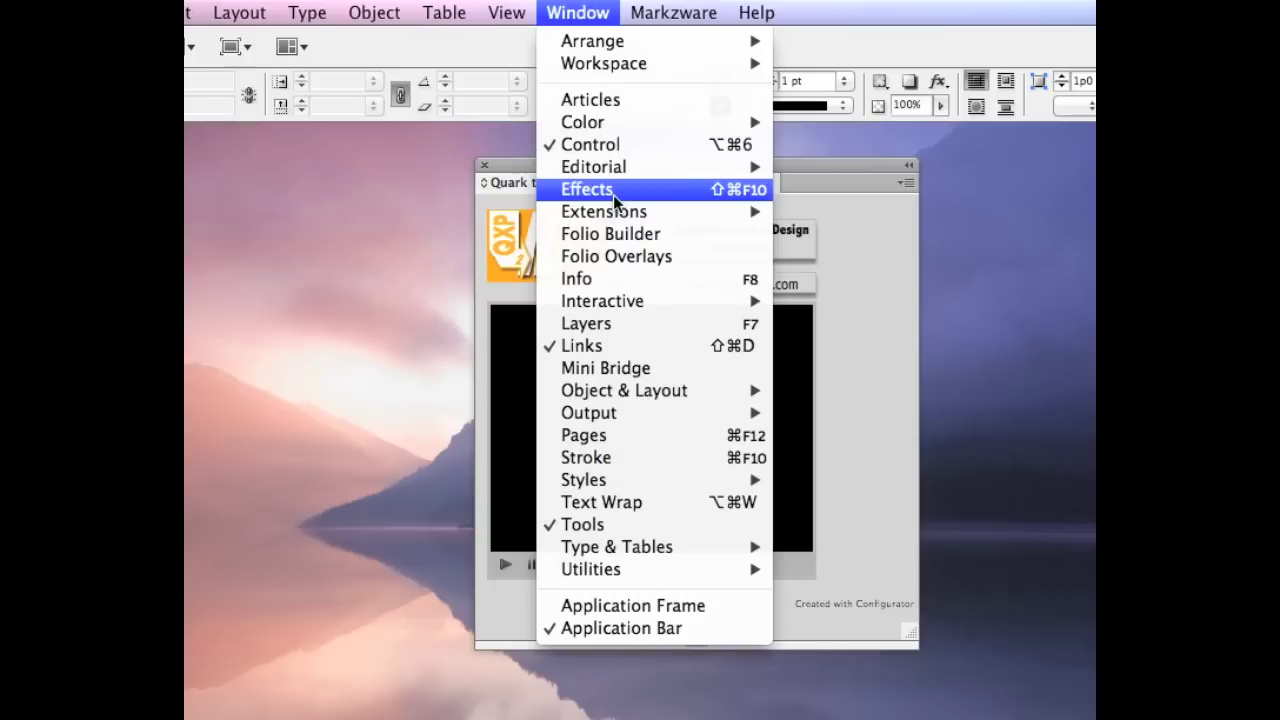
{"action": "mouse_move", "coordinate": [619, 220]}
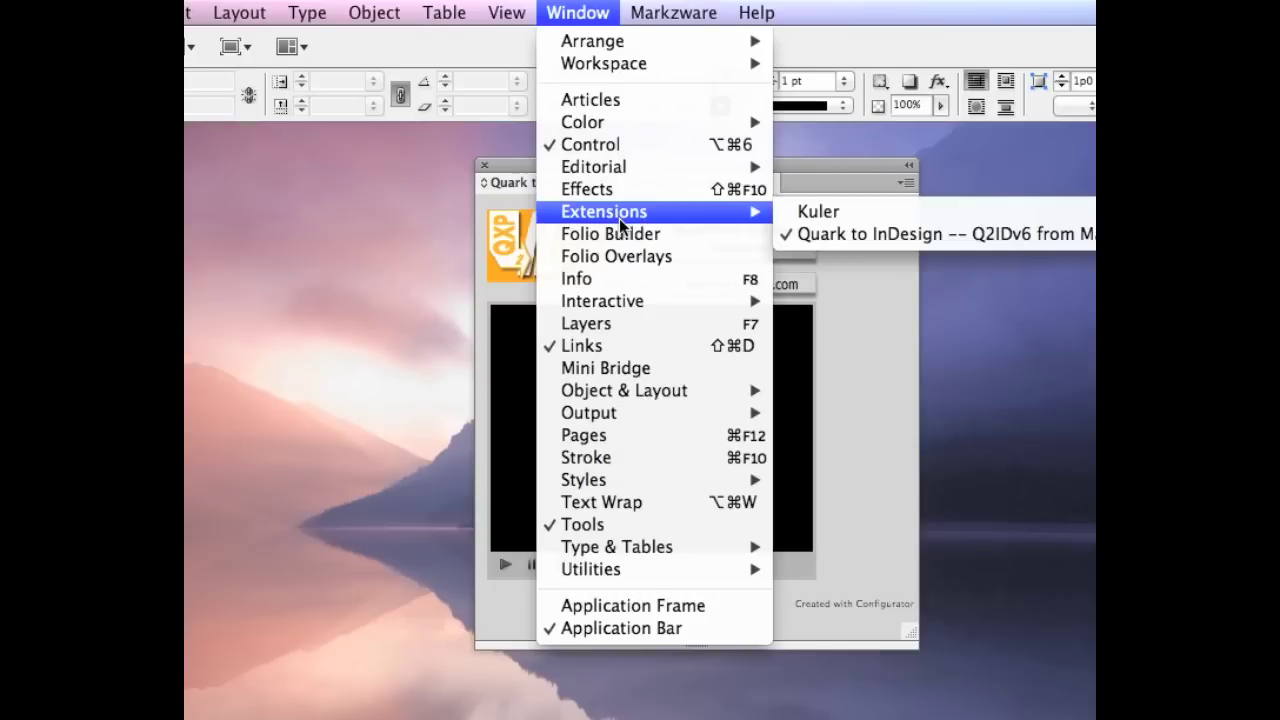
{"action": "left_click", "coordinate": [866, 240]}
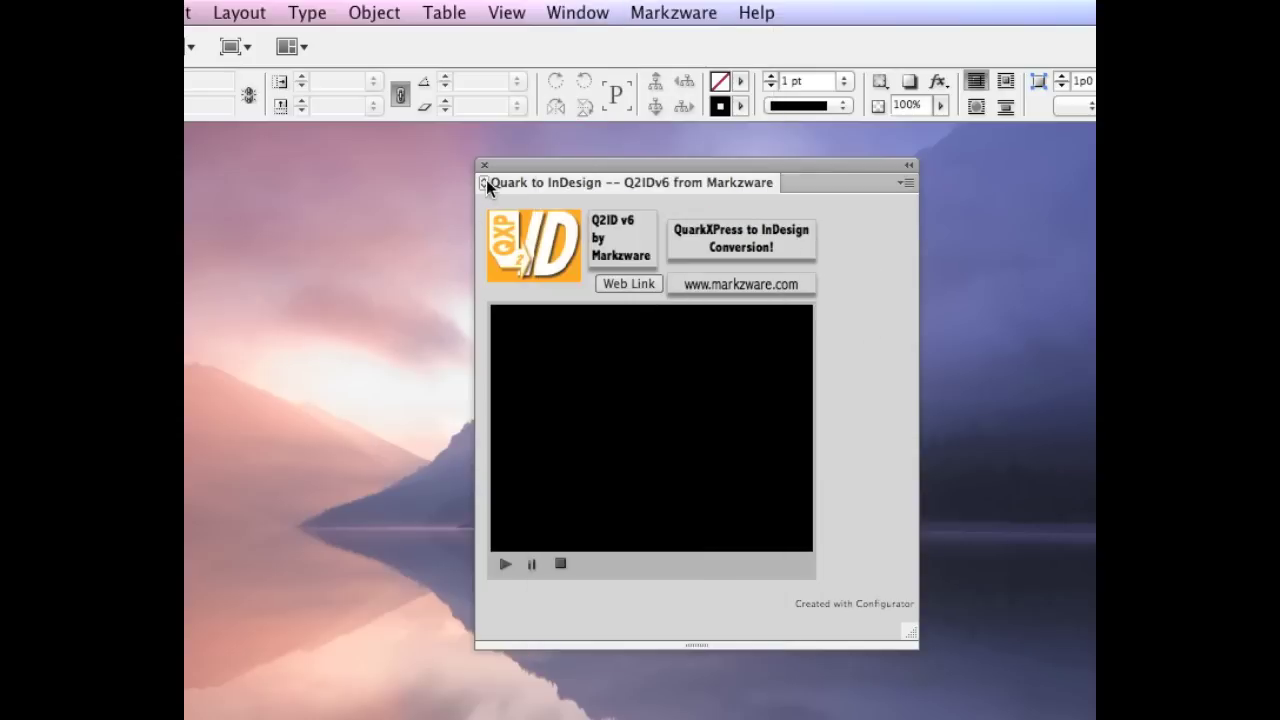
{"action": "left_click", "coordinate": [485, 165]}
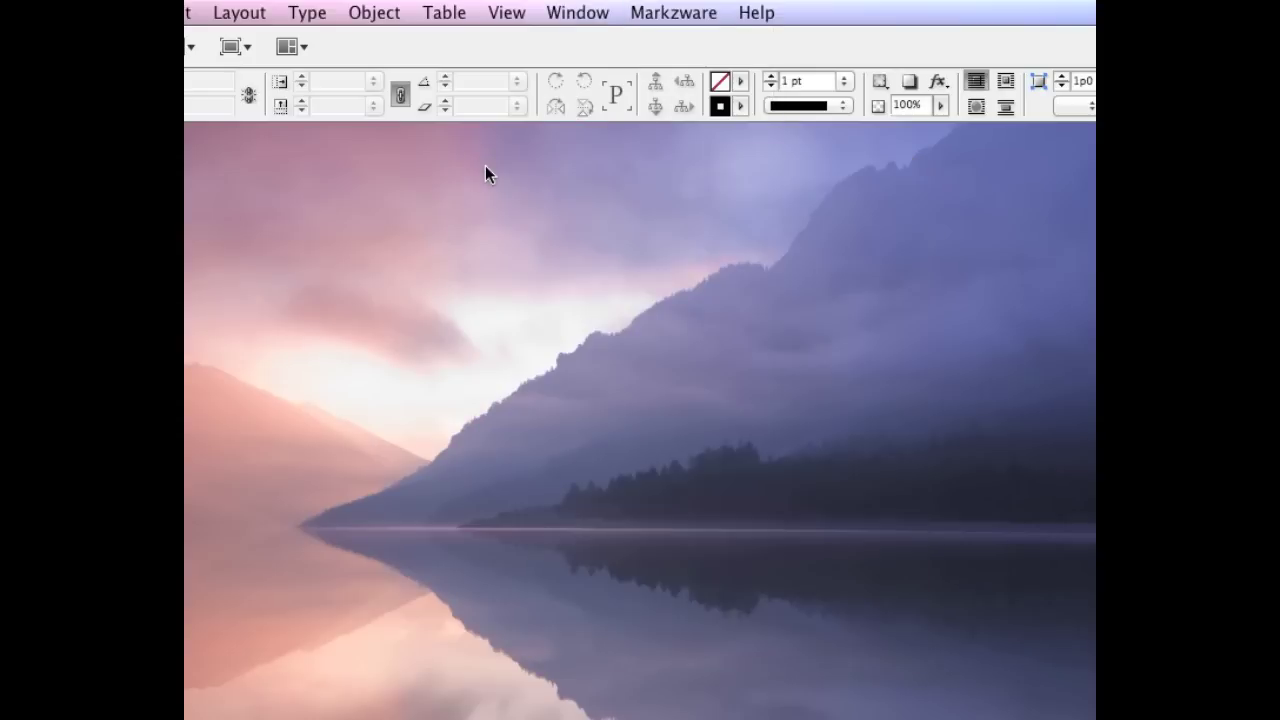
{"action": "left_click", "coordinate": [634, 10]}
Step: Reopen and review the PDF2DTP conversion preferences
{"action": "mouse_move", "coordinate": [658, 52]}
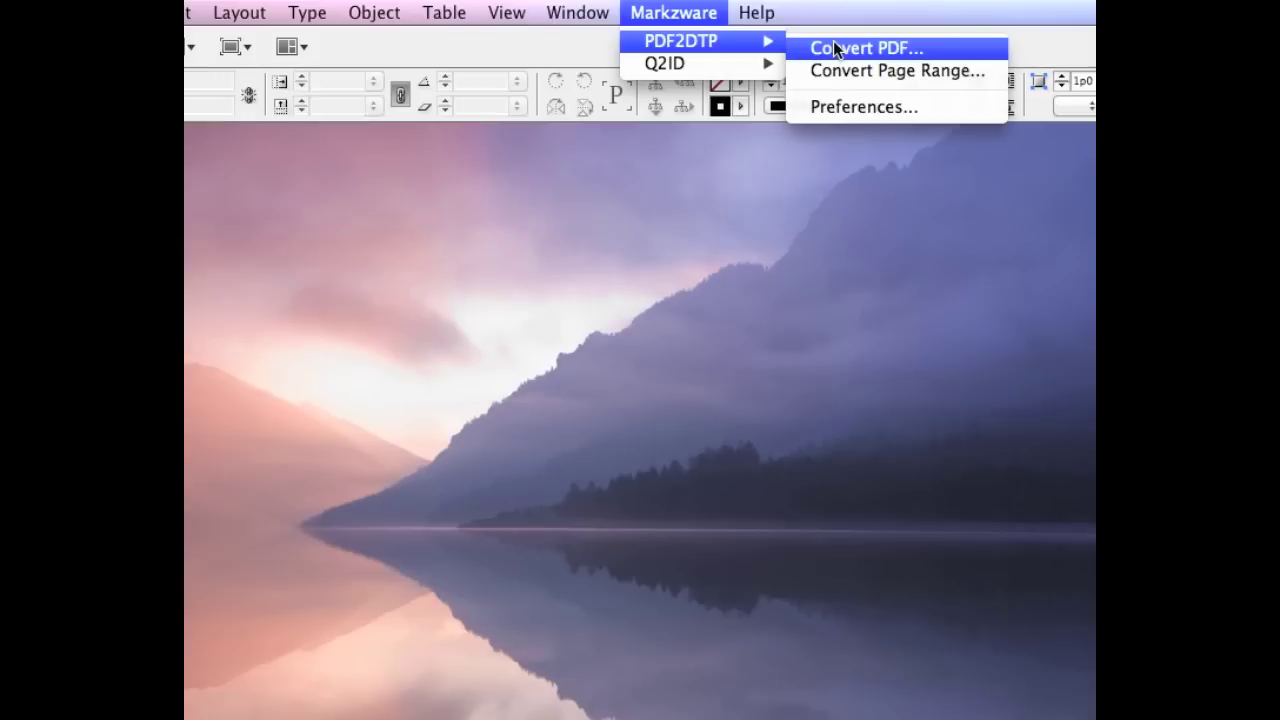
{"action": "left_click", "coordinate": [864, 107]}
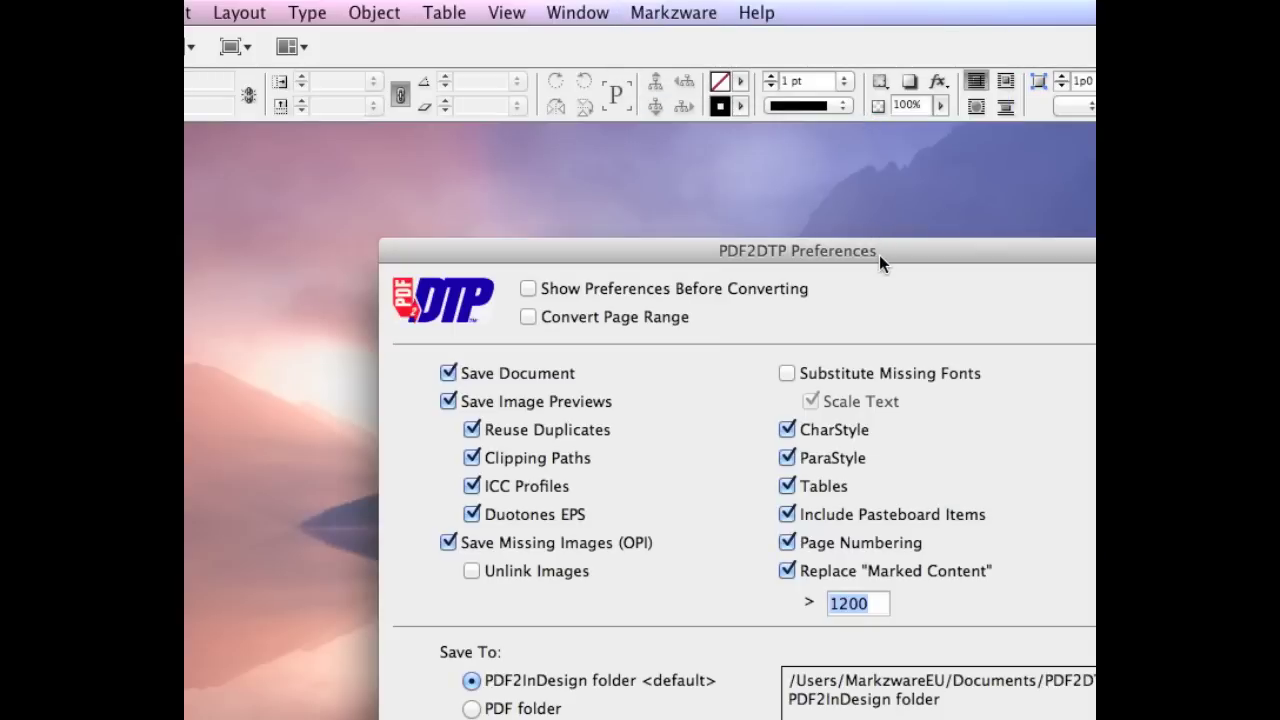
{"action": "left_click_drag", "start_coordinate": [879, 255], "coordinate": [810, 198]}
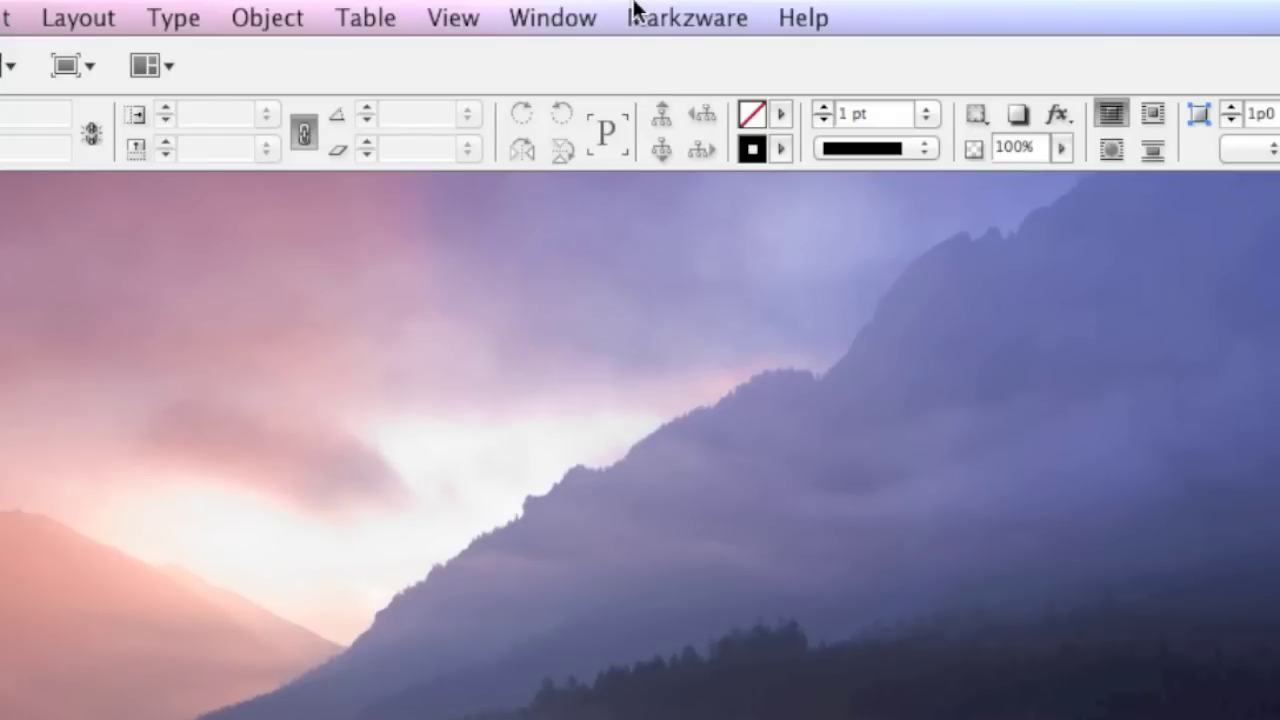
Step: Convert PDF2DTP-Brochure-final-ENv3.pdf again into PDF2DTP-Brochure-final-ENv3.indd
{"action": "left_click", "coordinate": [636, 12]}
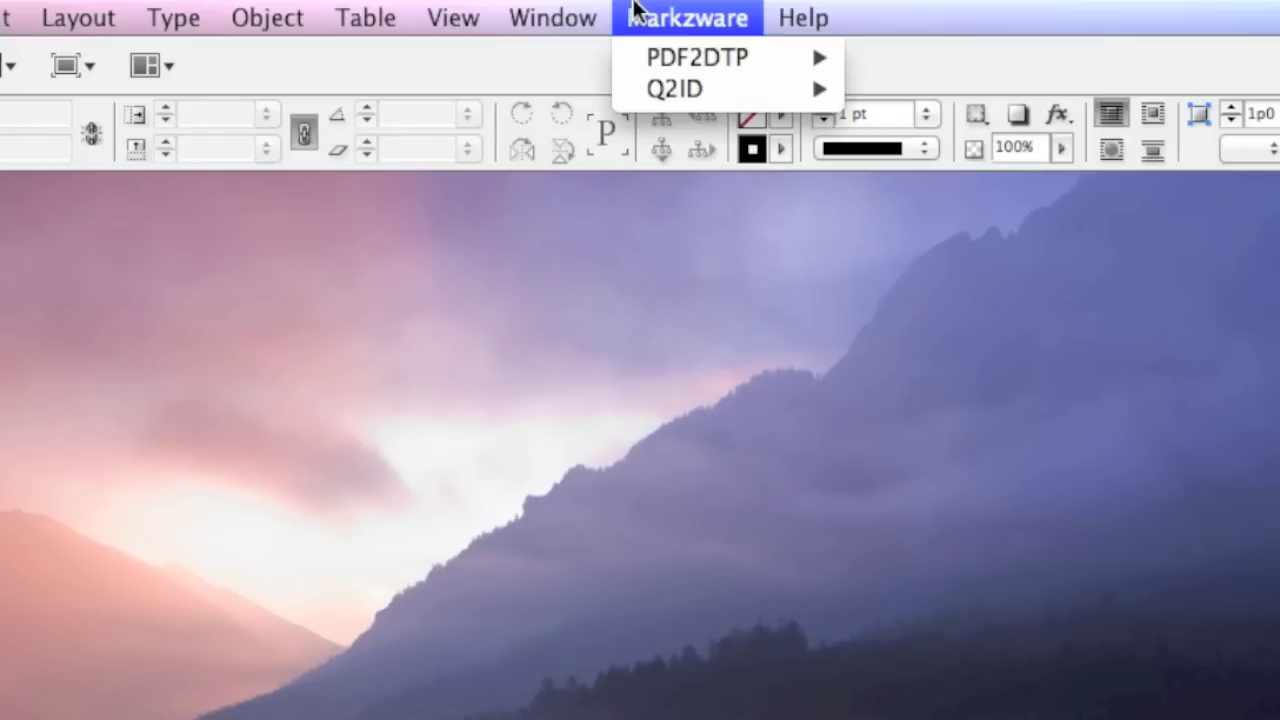
{"action": "mouse_move", "coordinate": [686, 60]}
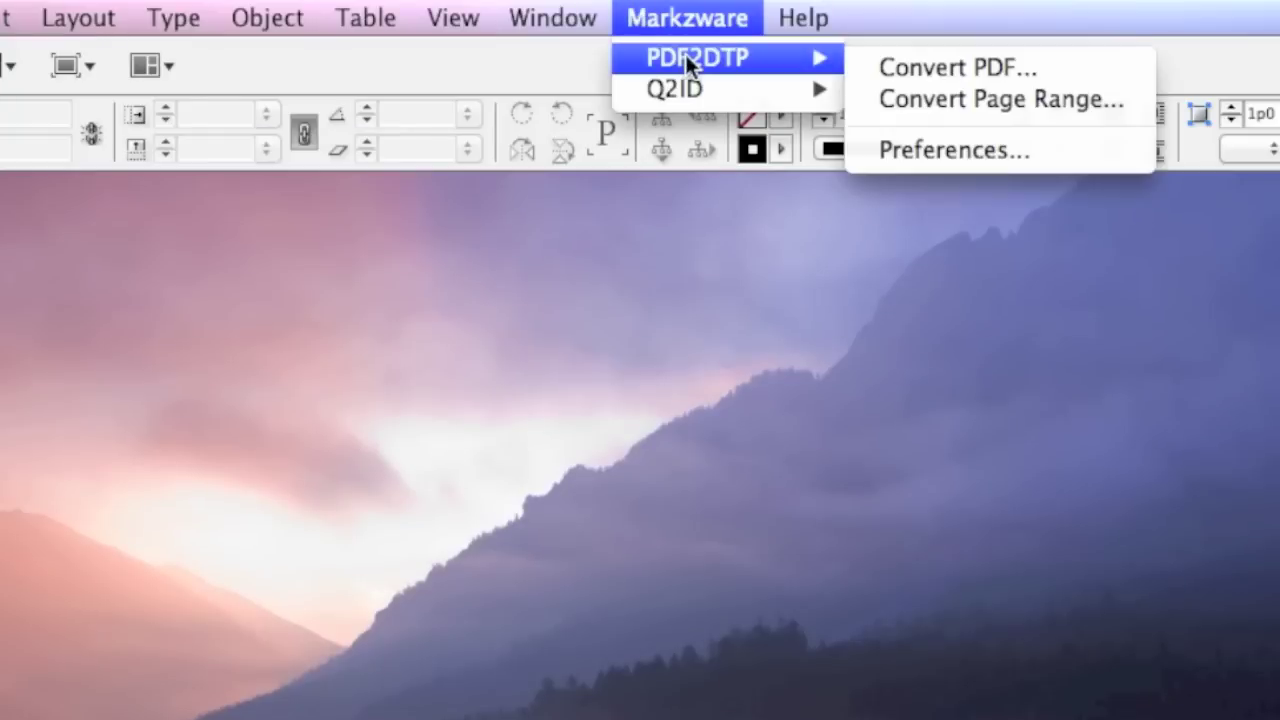
{"action": "left_click", "coordinate": [936, 58]}
{"action": "left_click_drag", "start_coordinate": [978, 214], "coordinate": [823, 223]}
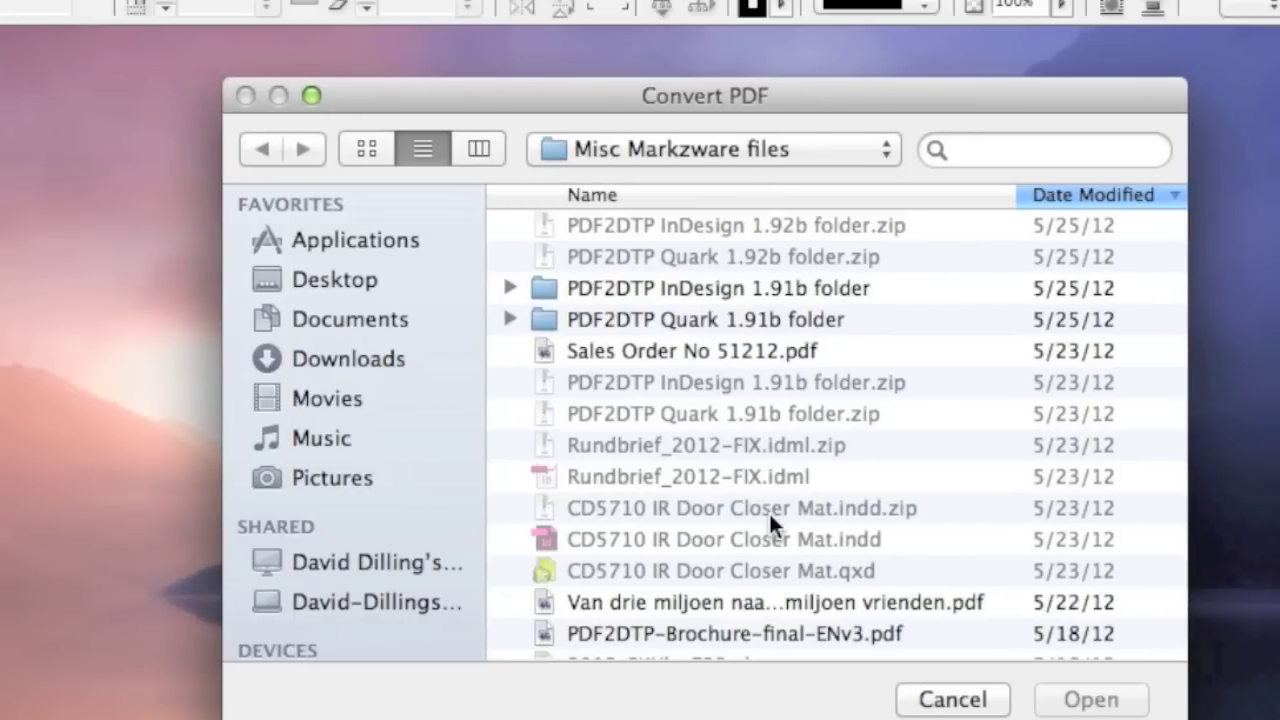
{"action": "scroll", "coordinate": [769, 511], "scroll_direction": "down", "scroll_amount": 2}
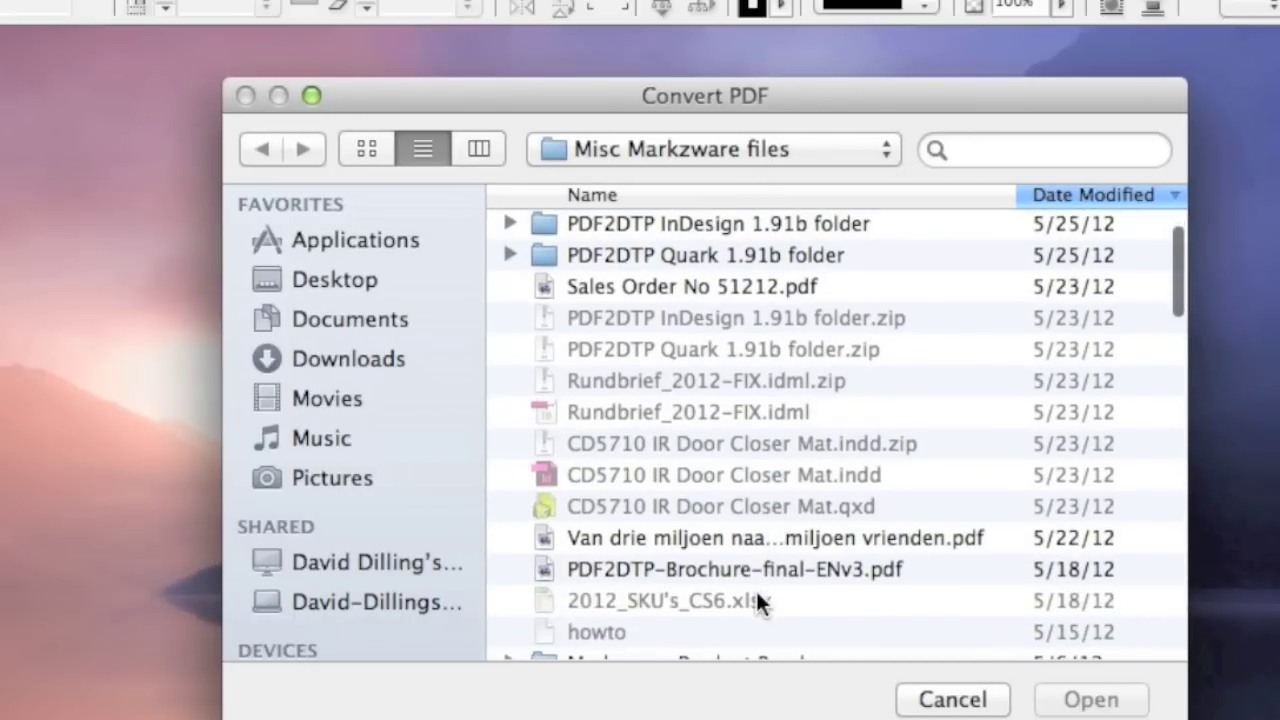
{"action": "left_click", "coordinate": [751, 569]}
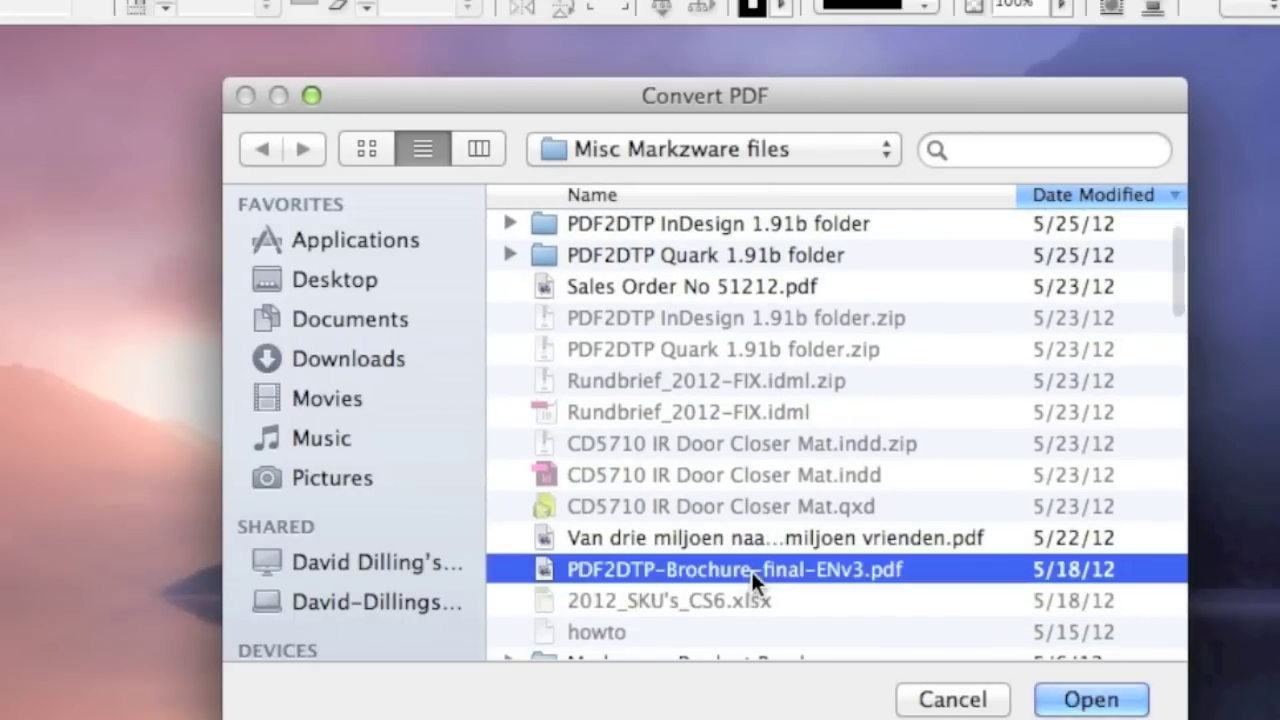
{"action": "left_click", "coordinate": [1073, 701]}
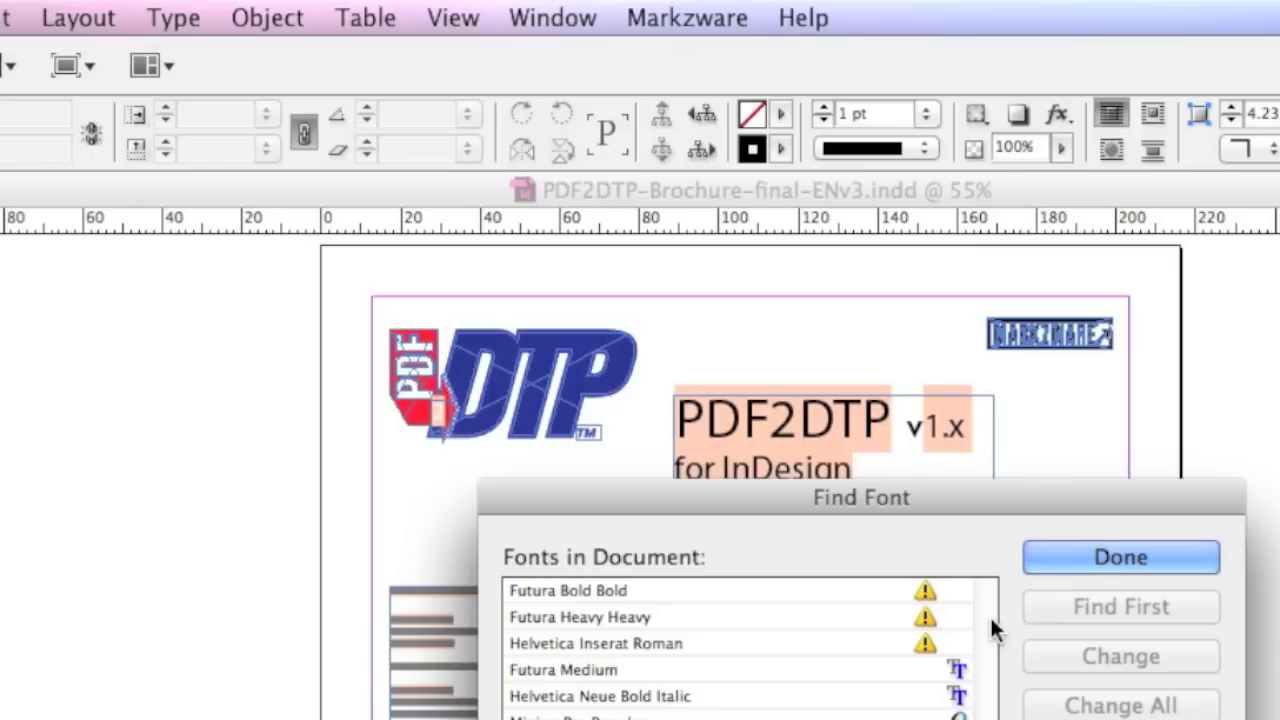
Step: Close Find Font and scroll the brochure to check its title, BENEFITS and FEATURES frames
{"action": "left_click", "coordinate": [1085, 566]}
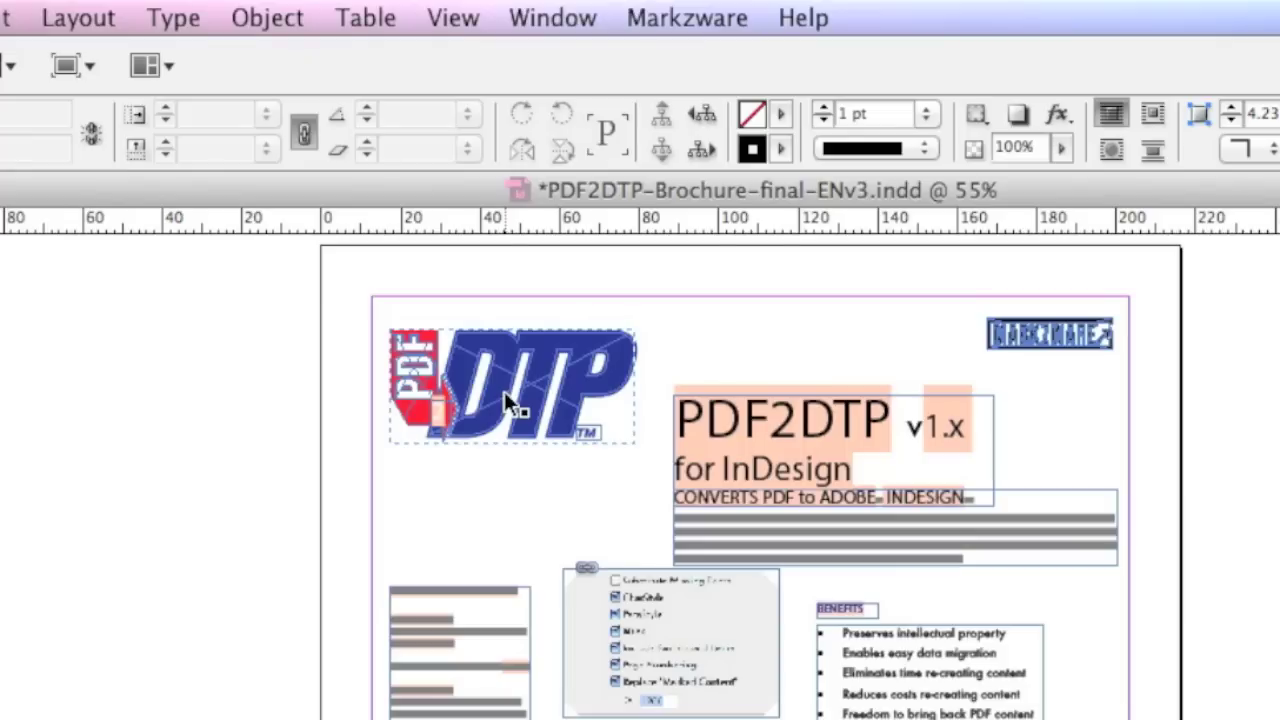
{"action": "scroll", "coordinate": [504, 393], "scroll_direction": "down", "scroll_amount": 3}
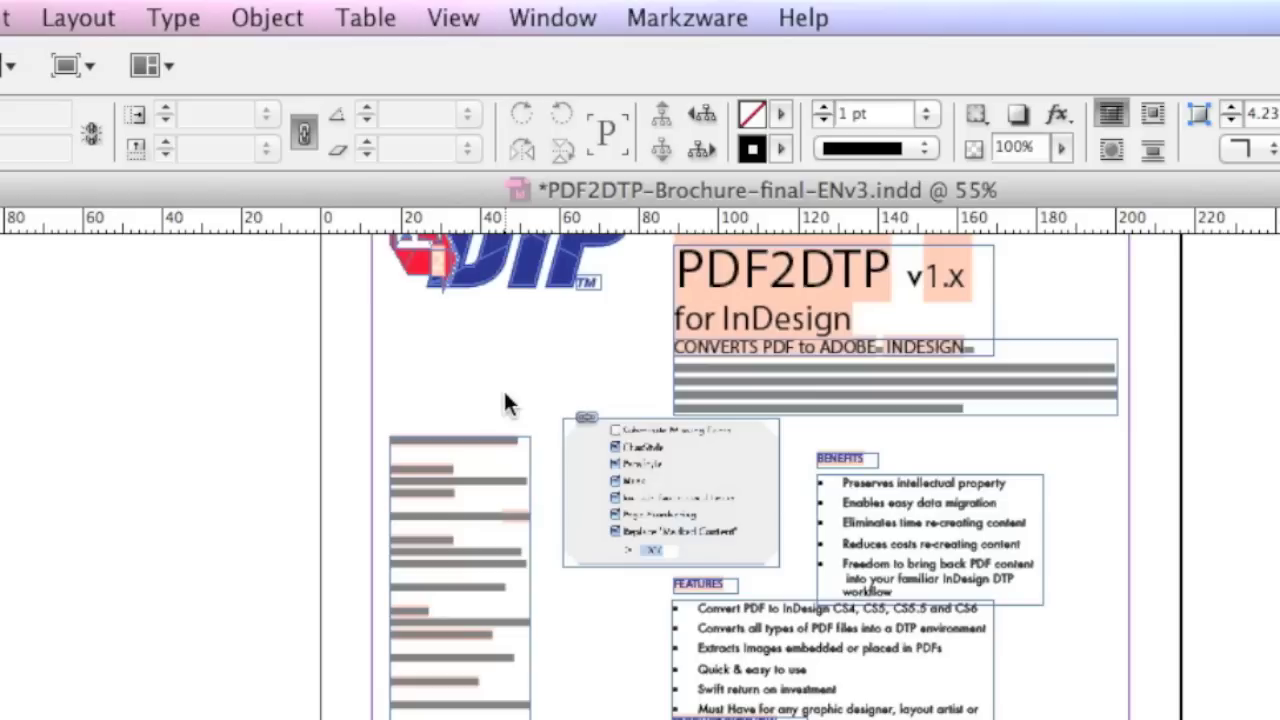
{"action": "scroll", "coordinate": [505, 394], "scroll_direction": "up", "scroll_amount": 5}
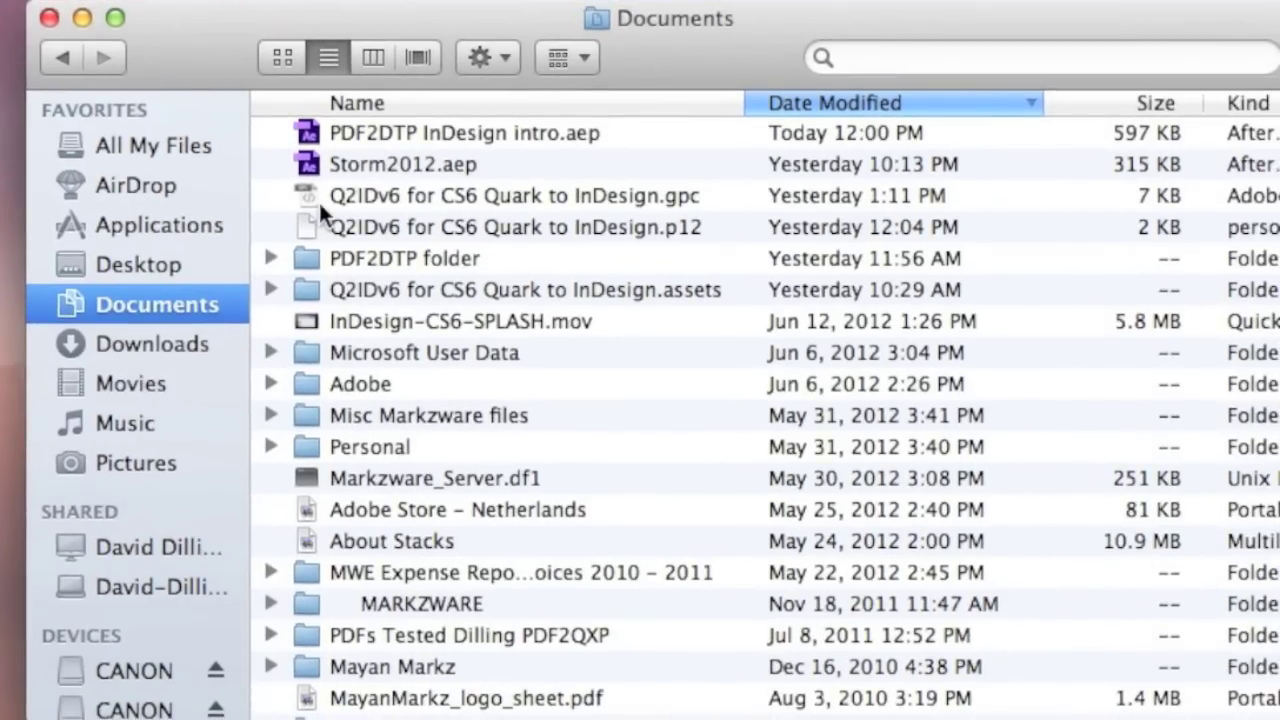
Step: Browse PDF2DTP > PDF2InDesign in icon view and open the PDF2DTP-Brochure-final-ENv3 folder
{"action": "double_click", "coordinate": [339, 259]}
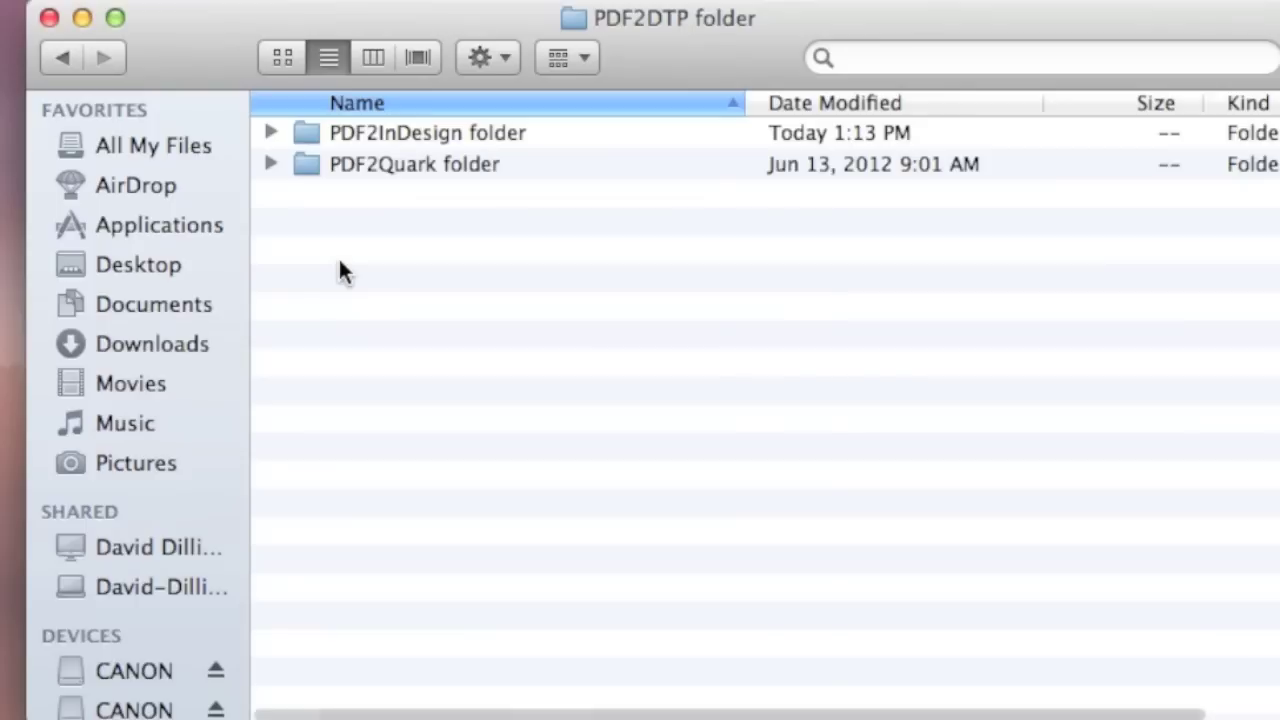
{"action": "double_click", "coordinate": [387, 128]}
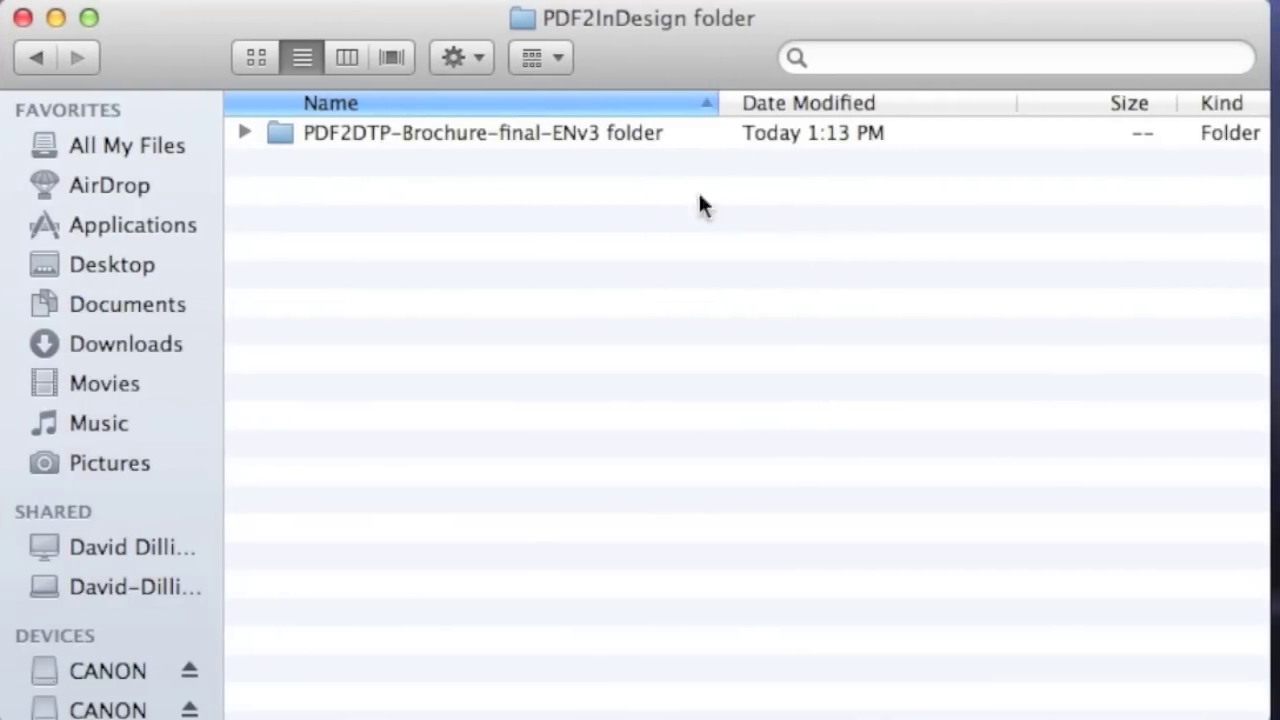
{"action": "left_click", "coordinate": [258, 56]}
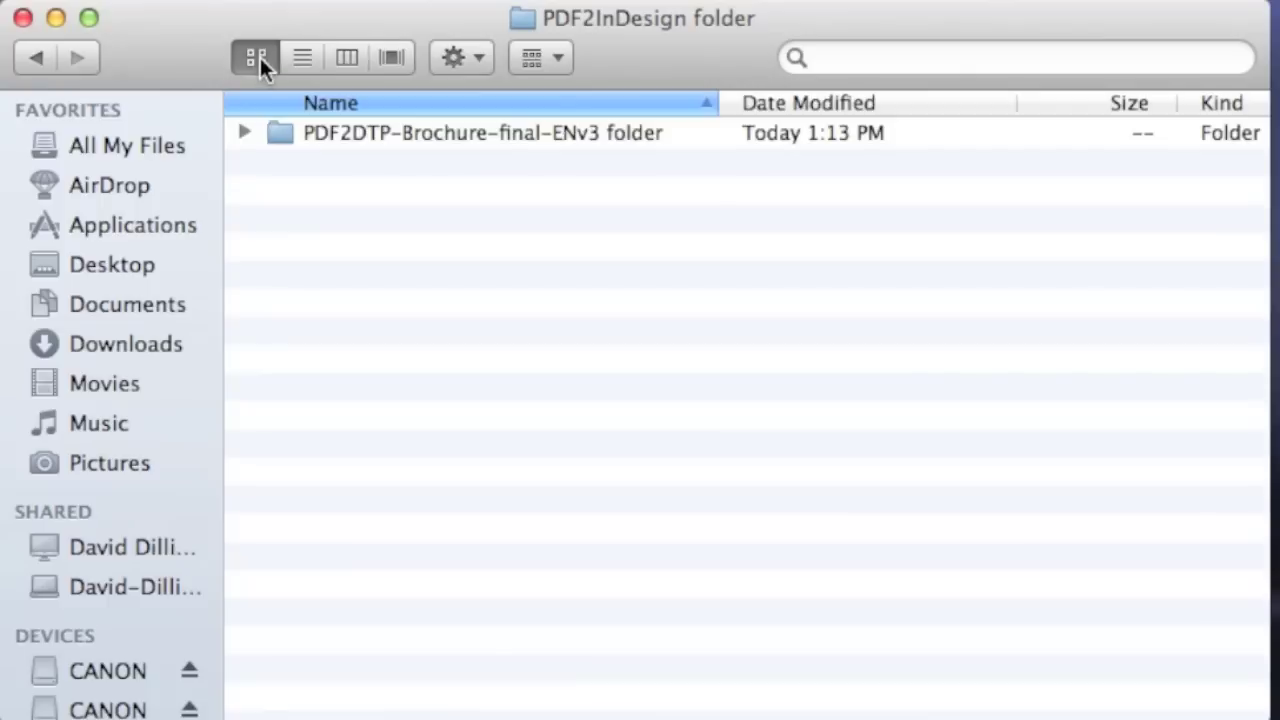
{"action": "left_click_drag", "start_coordinate": [347, 134], "coordinate": [608, 263]}
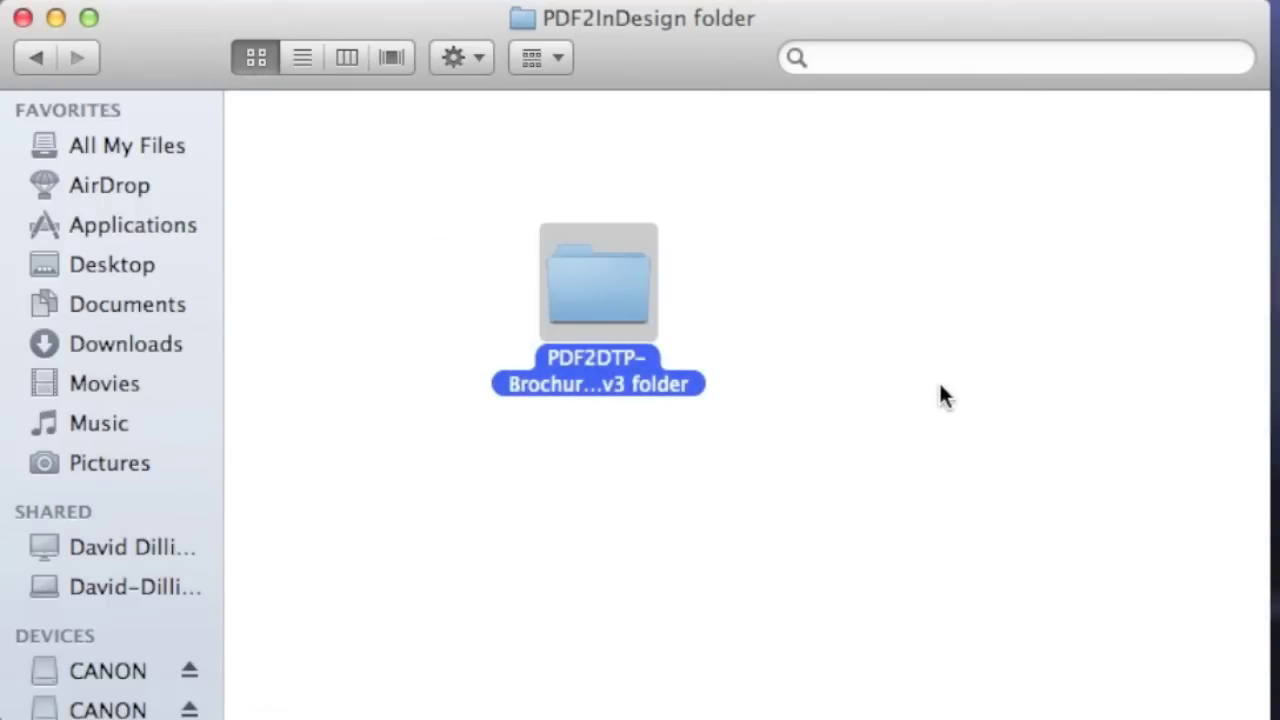
{"action": "left_click", "coordinate": [930, 388]}
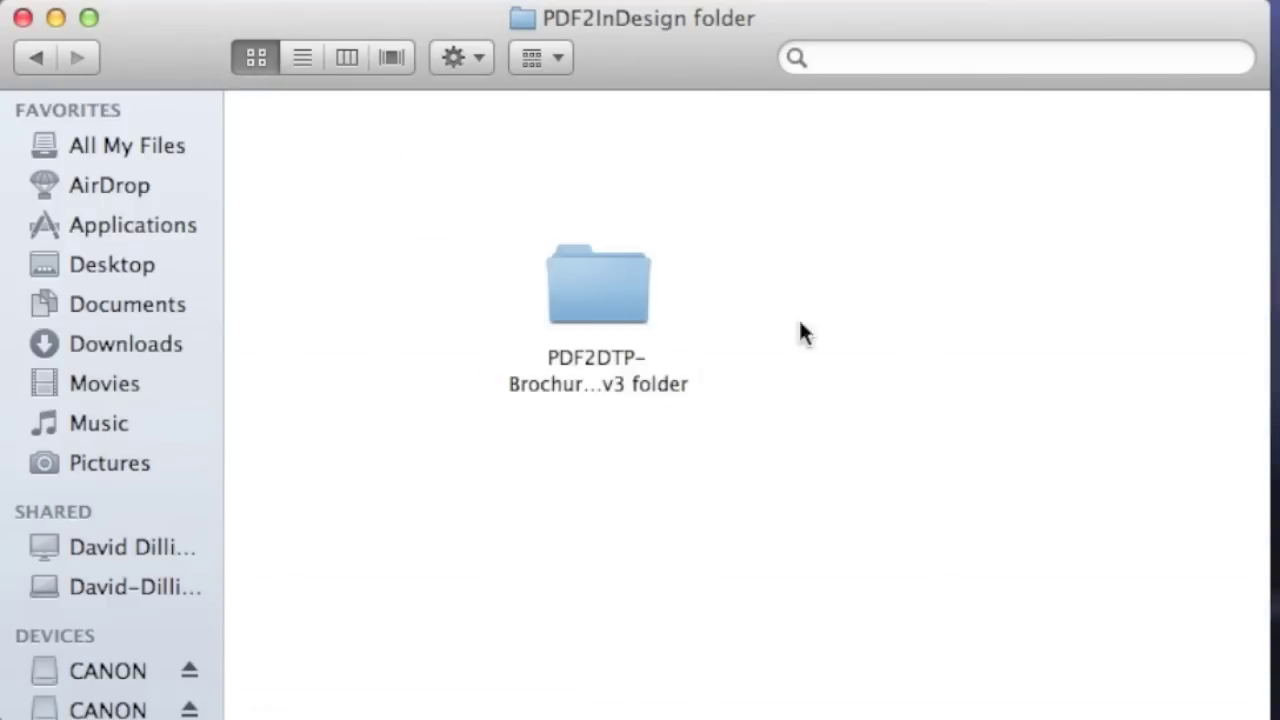
{"action": "double_click", "coordinate": [614, 320]}
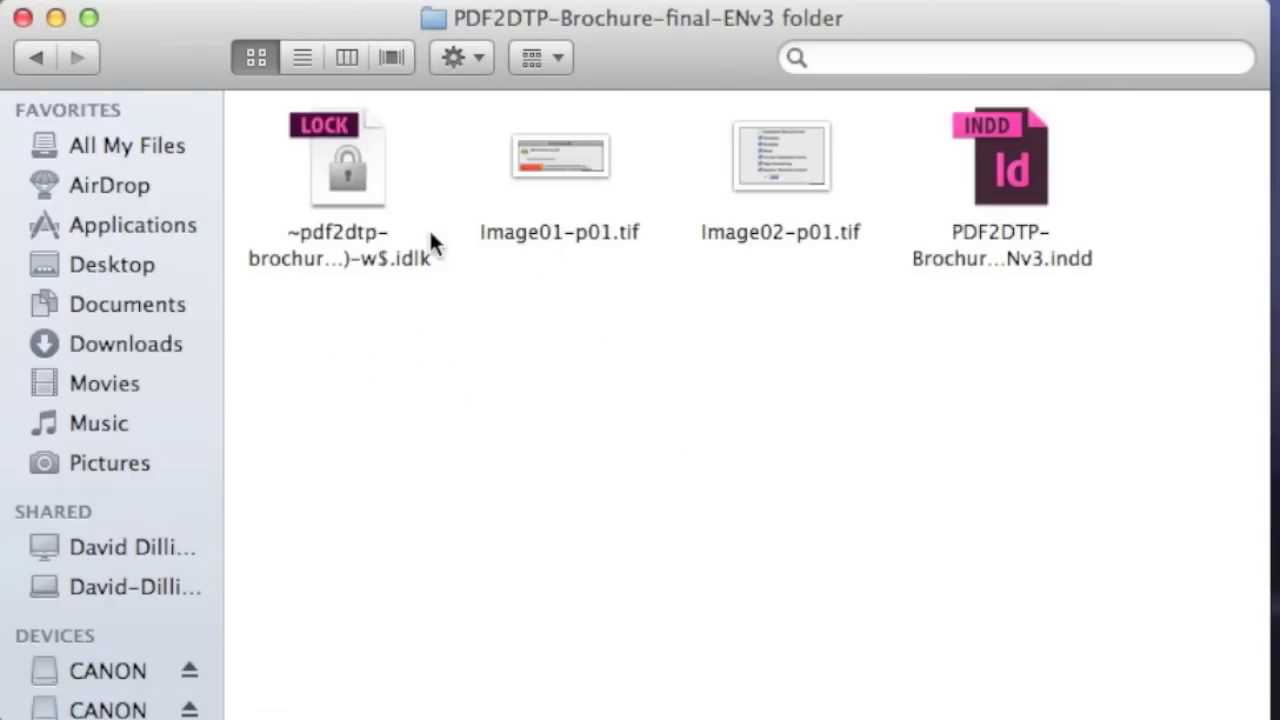
Step: Open Image01-p01.tif in Preview and centre its window on screen
{"action": "left_click", "coordinate": [1003, 160]}
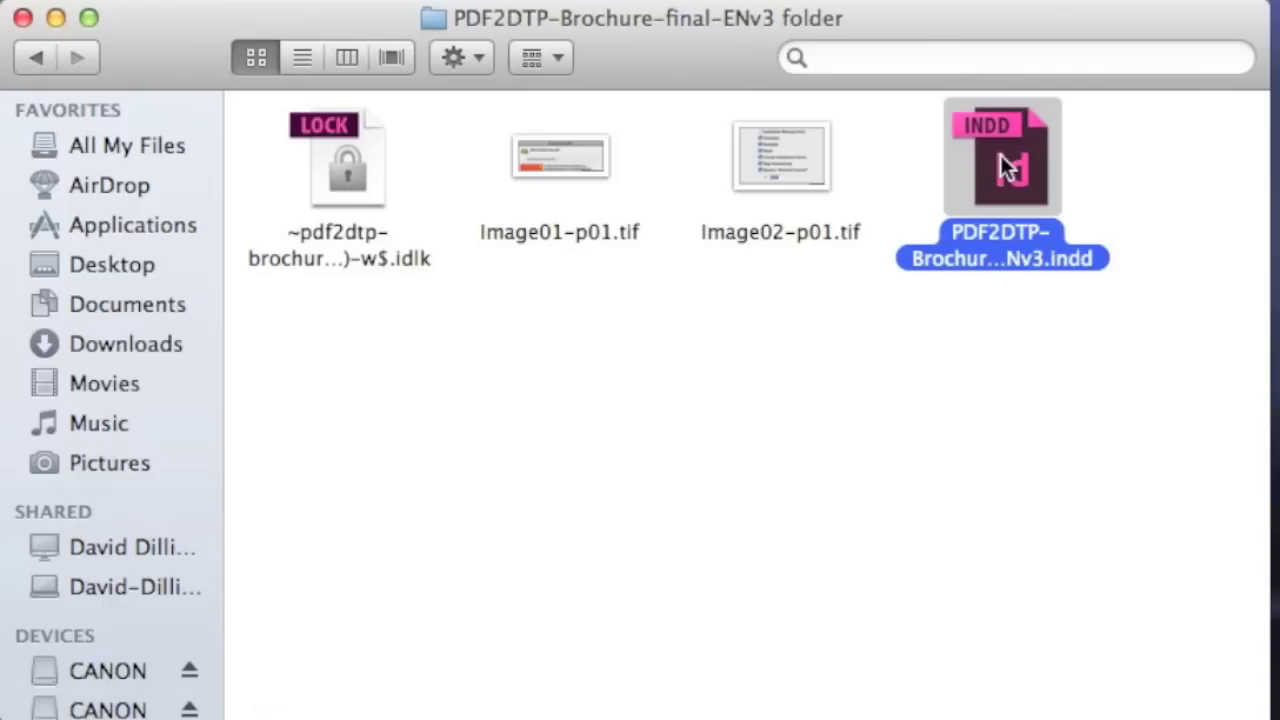
{"action": "left_click", "coordinate": [556, 341]}
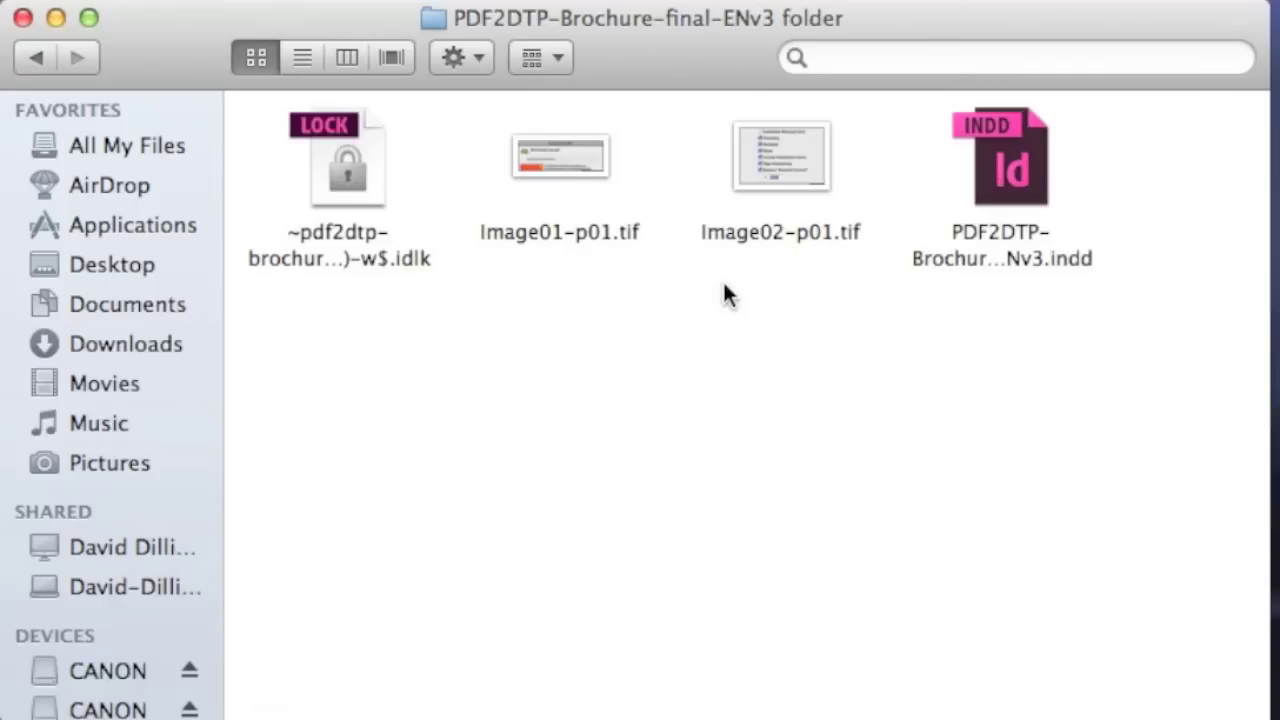
{"action": "double_click", "coordinate": [567, 147]}
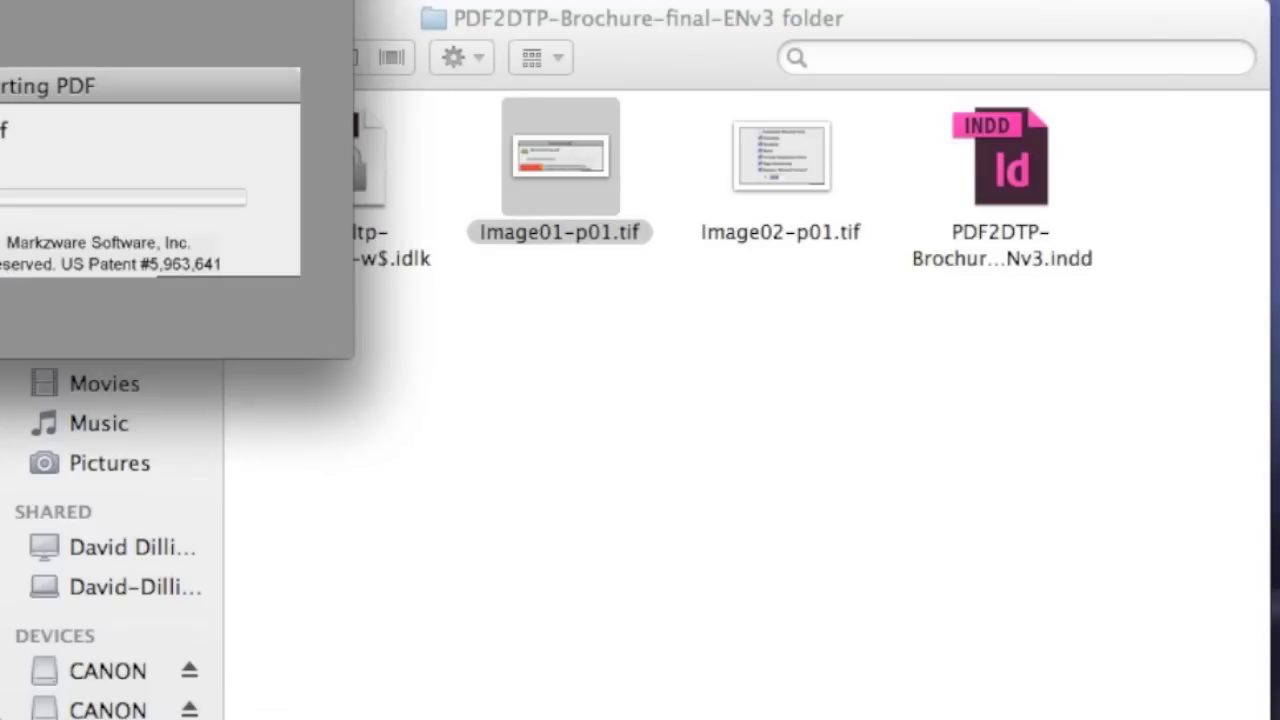
{"action": "left_click_drag", "start_coordinate": [212, 2], "coordinate": [801, 206]}
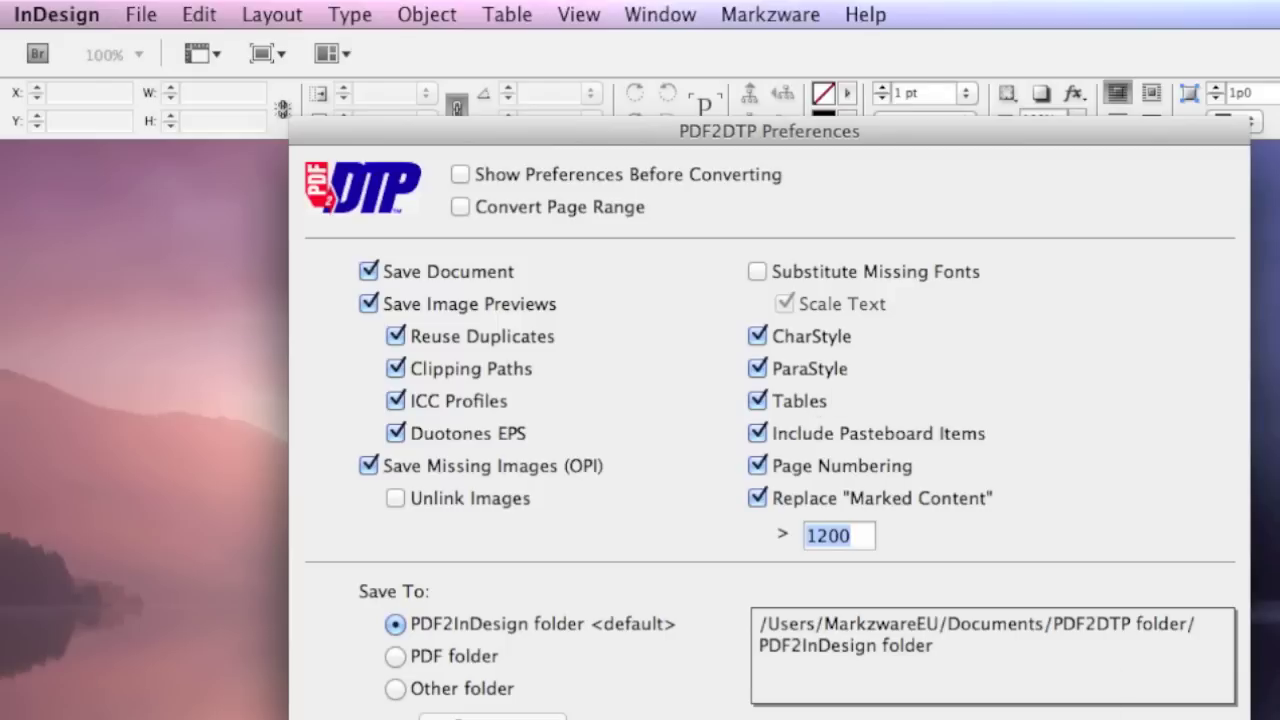
Step: Close PDF2DTP Preferences and choose Markzware > PDF2DTP > Convert PDF
{"action": "key", "text": "Return"}
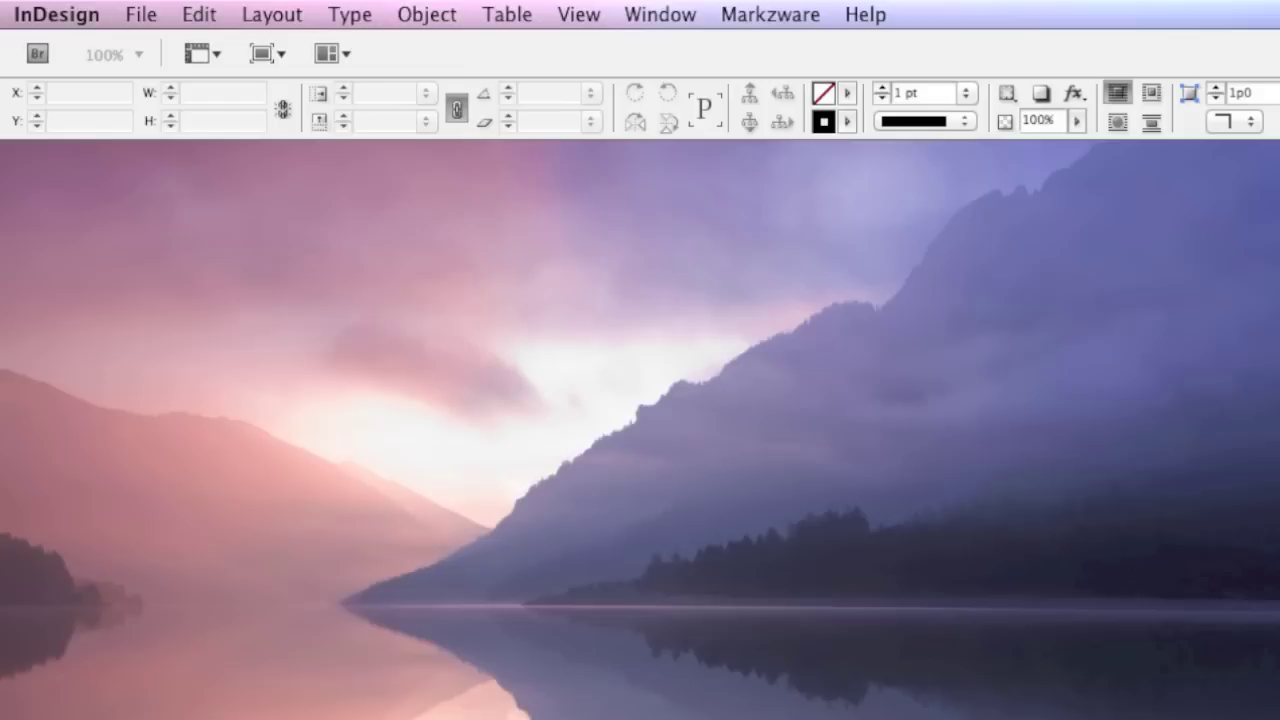
{"action": "left_click", "coordinate": [790, 10]}
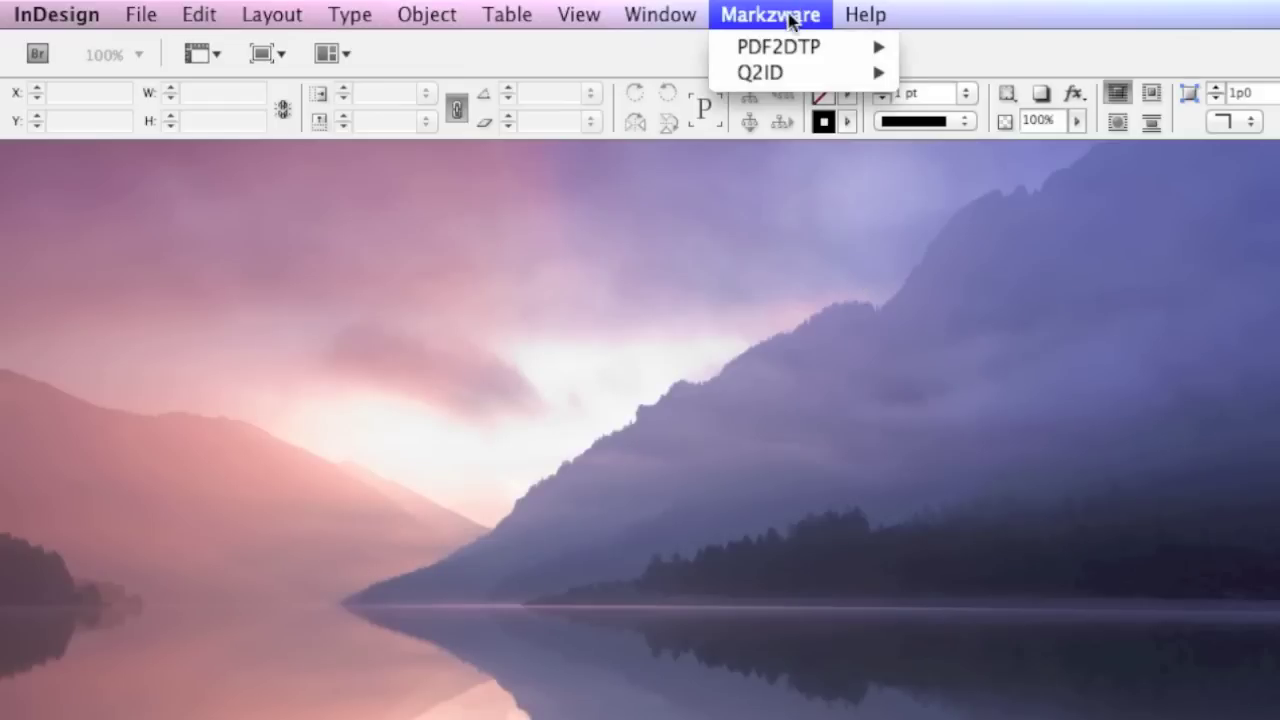
{"action": "mouse_move", "coordinate": [808, 78]}
{"action": "mouse_move", "coordinate": [808, 46]}
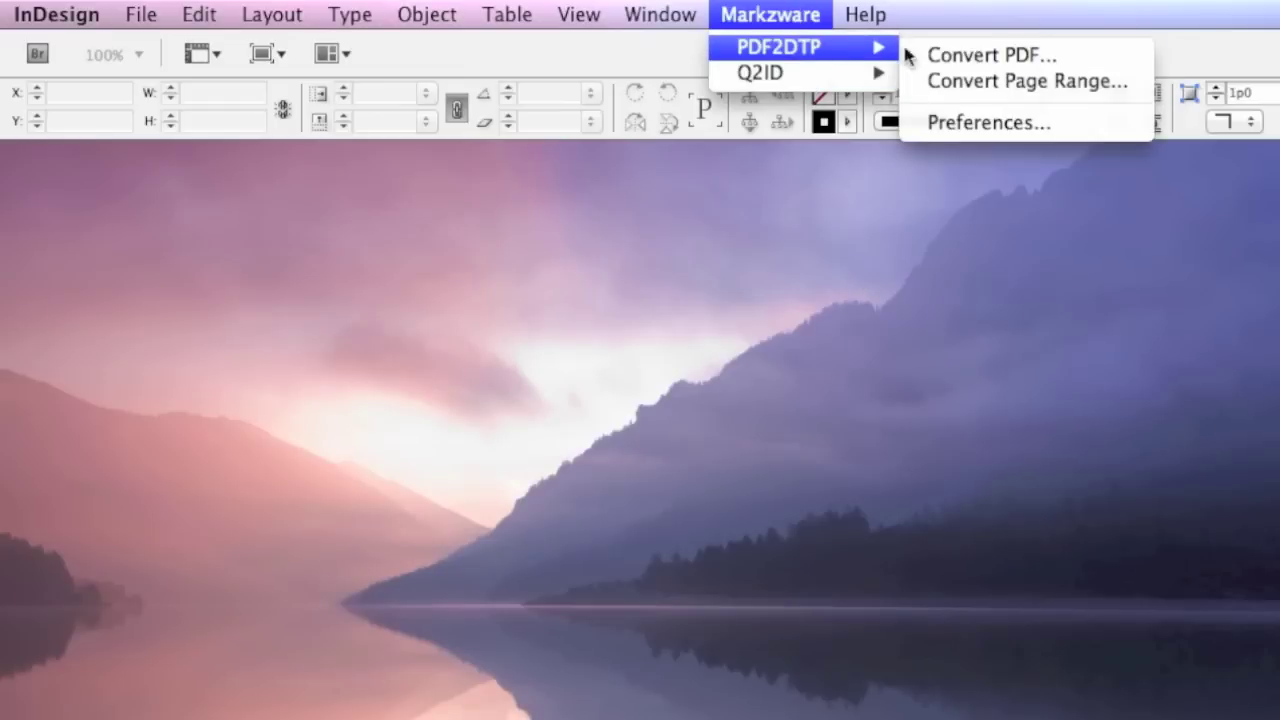
{"action": "left_click", "coordinate": [985, 54]}
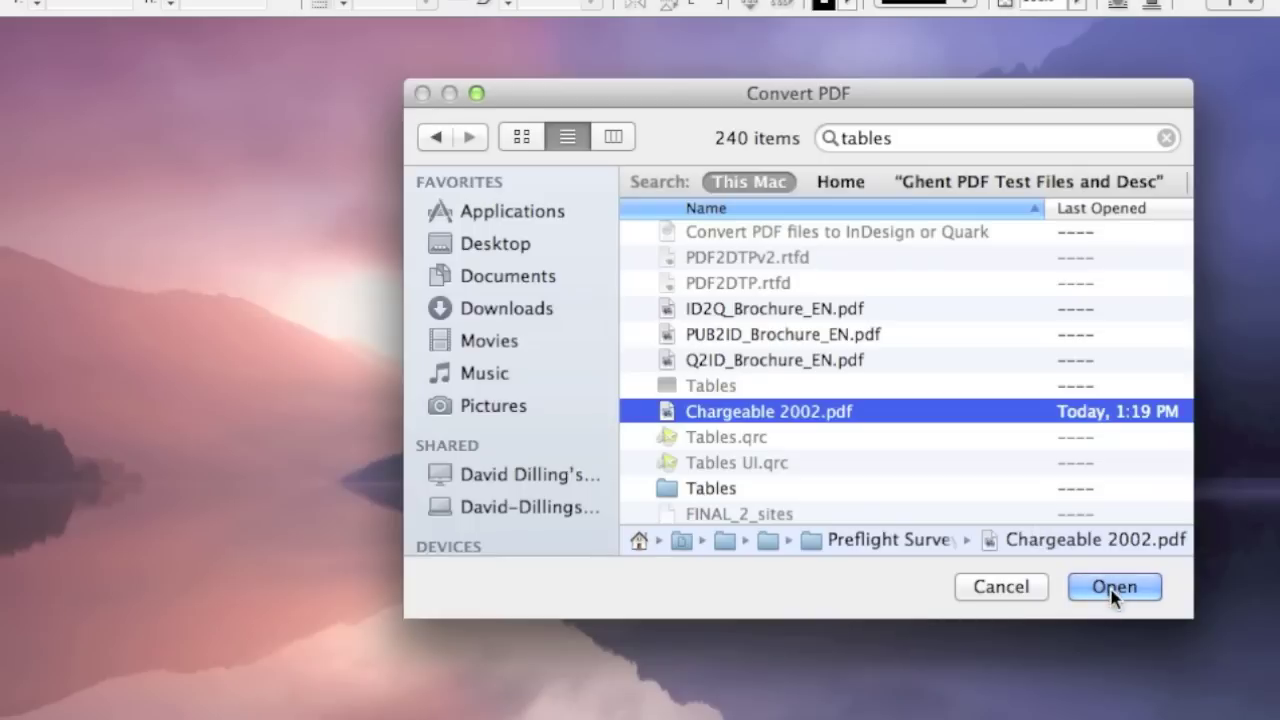
Step: Convert Chargeable 2002.pdf into the InDesign document Chargeable 2002.indd
{"action": "left_click", "coordinate": [1113, 588]}
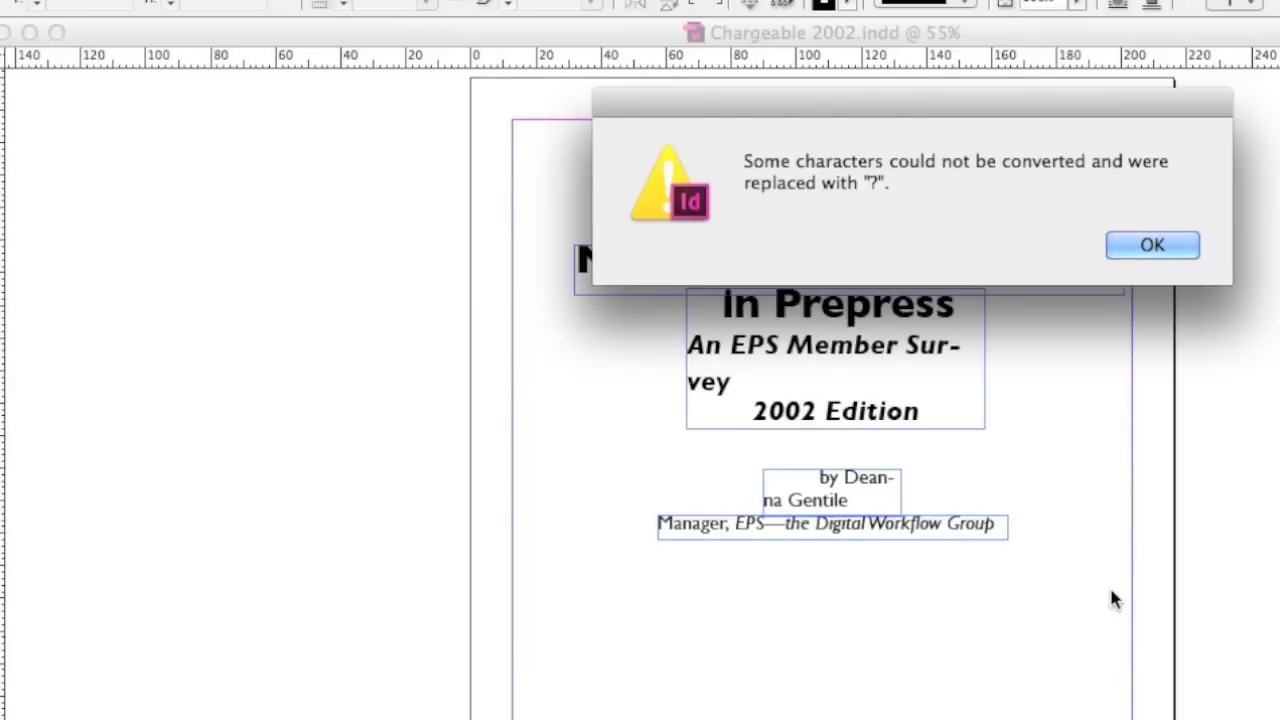
Step: Dismiss the replaced-characters alert and Find Font, then scroll through the converted survey pages
{"action": "left_click", "coordinate": [1140, 240]}
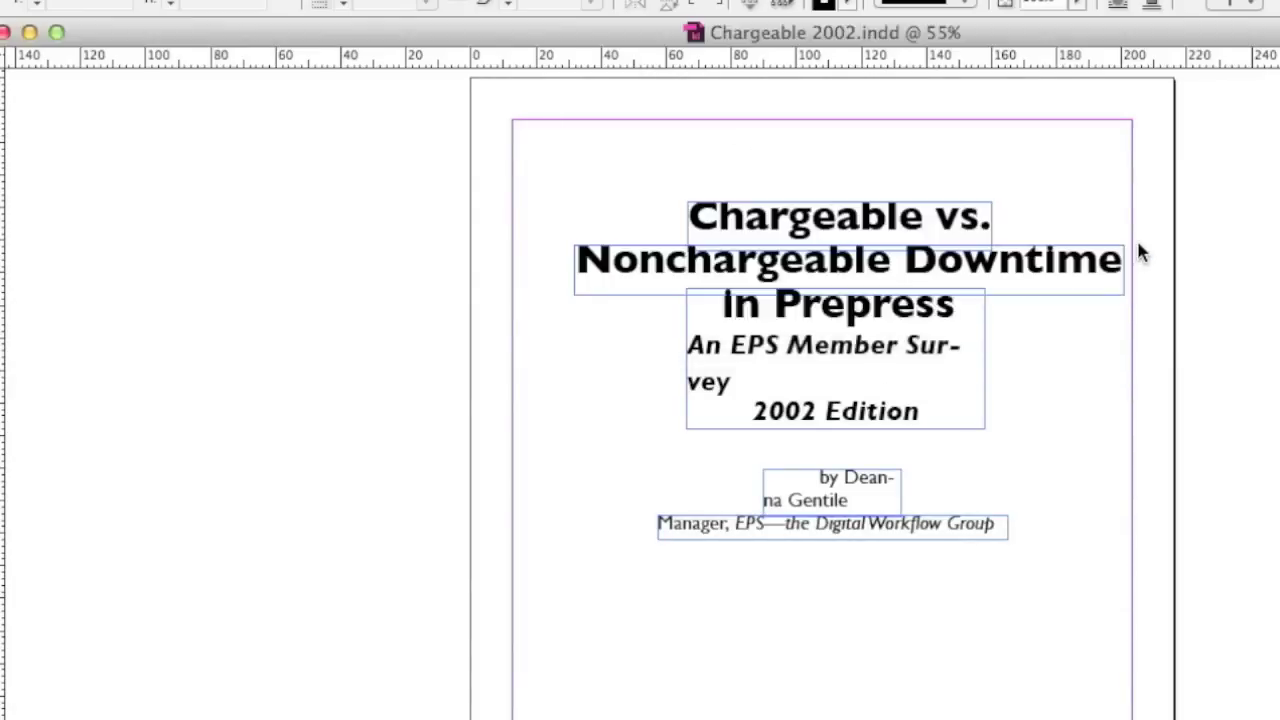
{"action": "left_click", "coordinate": [1092, 332]}
{"action": "scroll", "coordinate": [940, 366], "scroll_direction": "down", "scroll_amount": 10}
{"action": "scroll", "coordinate": [940, 366], "scroll_direction": "down", "scroll_amount": 10}
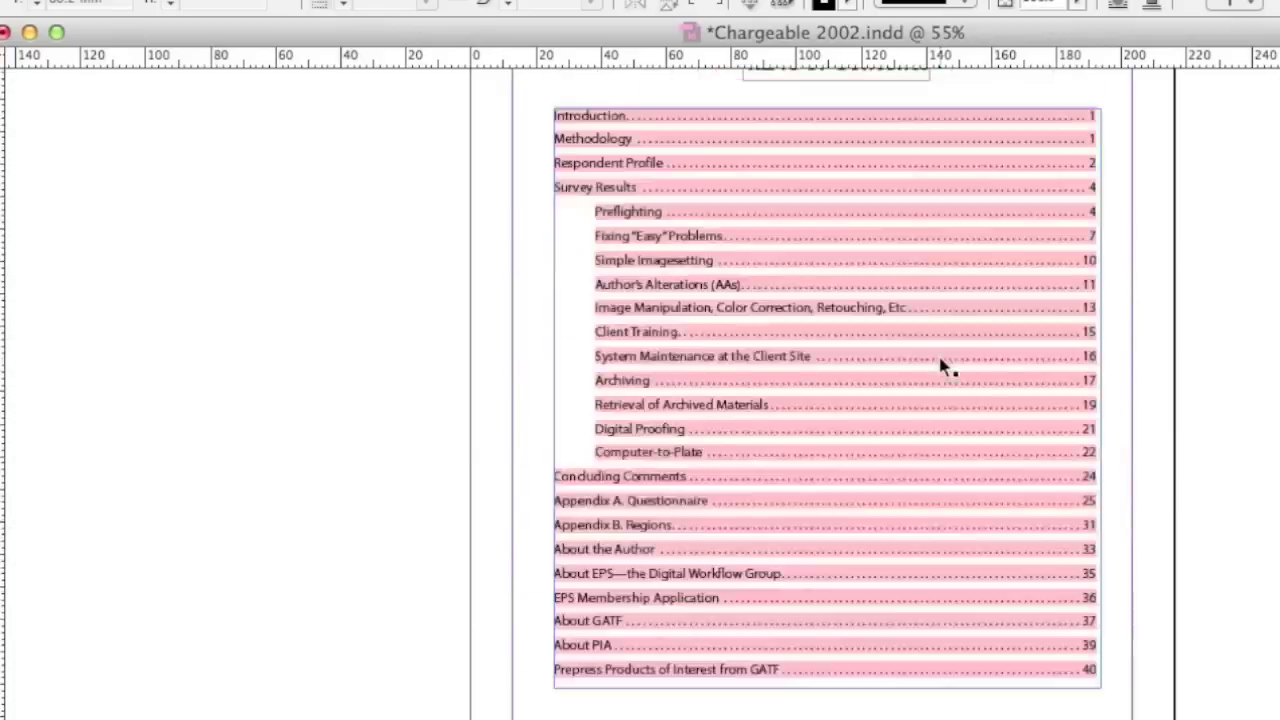
{"action": "scroll", "coordinate": [941, 364], "scroll_direction": "down", "scroll_amount": 6}
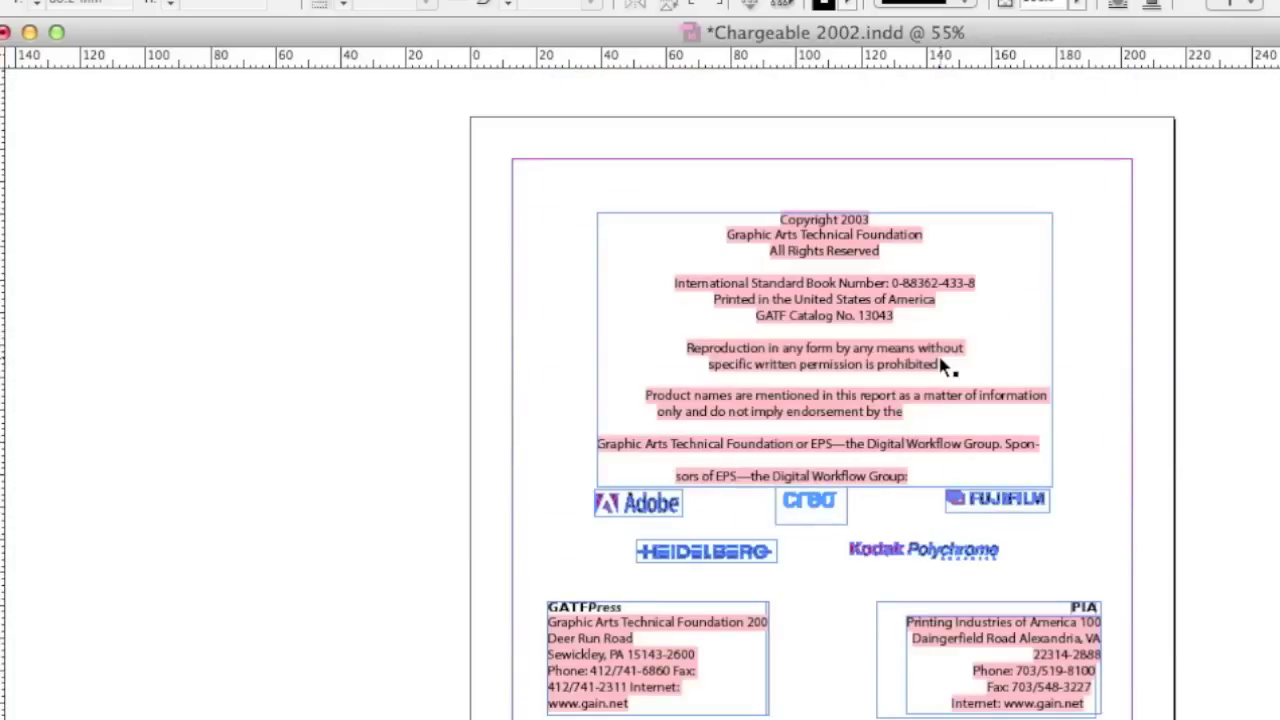
{"action": "scroll", "coordinate": [940, 366], "scroll_direction": "up", "scroll_amount": 5}
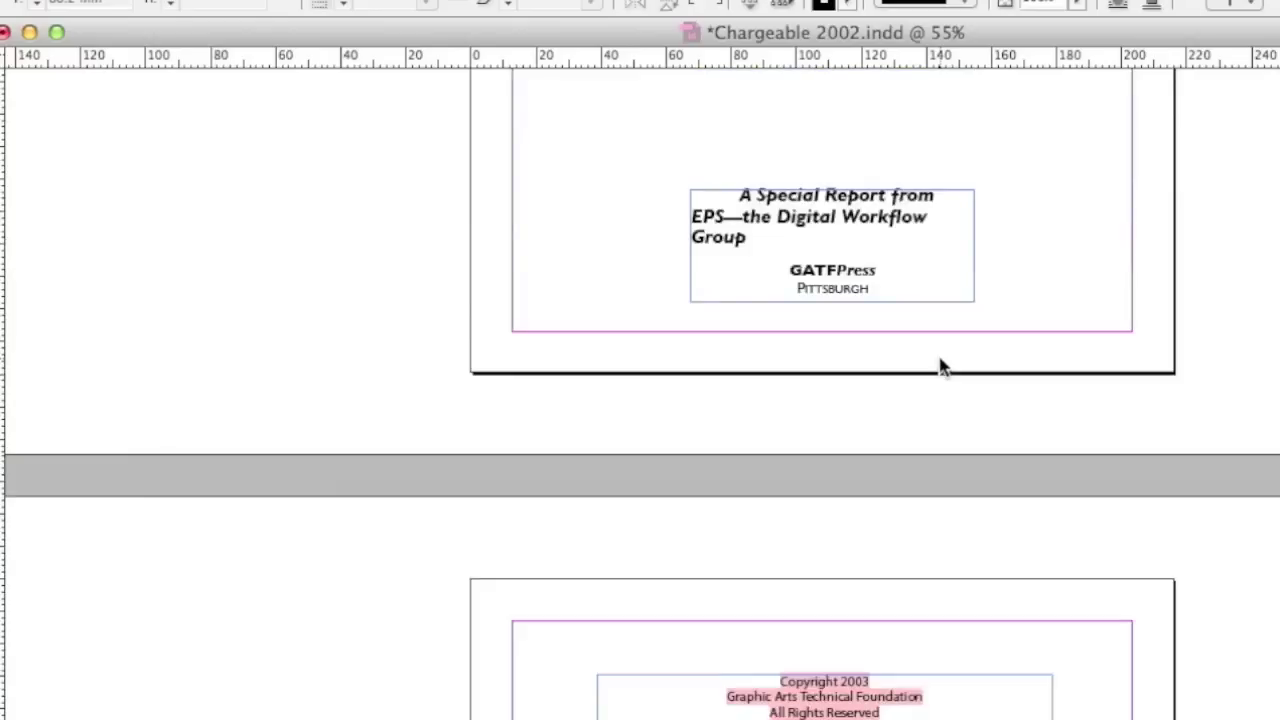
{"action": "scroll", "coordinate": [940, 366], "scroll_direction": "down", "scroll_amount": 17}
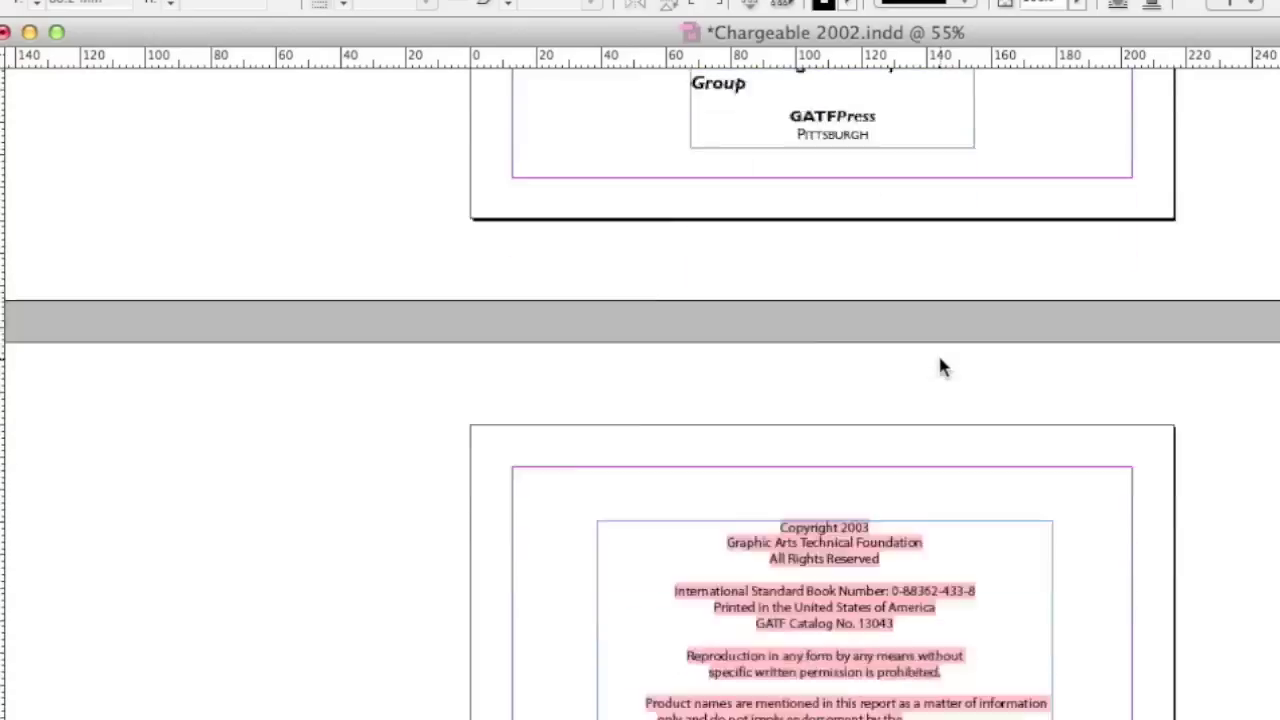
{"action": "scroll", "coordinate": [940, 366], "scroll_direction": "down", "scroll_amount": 20}
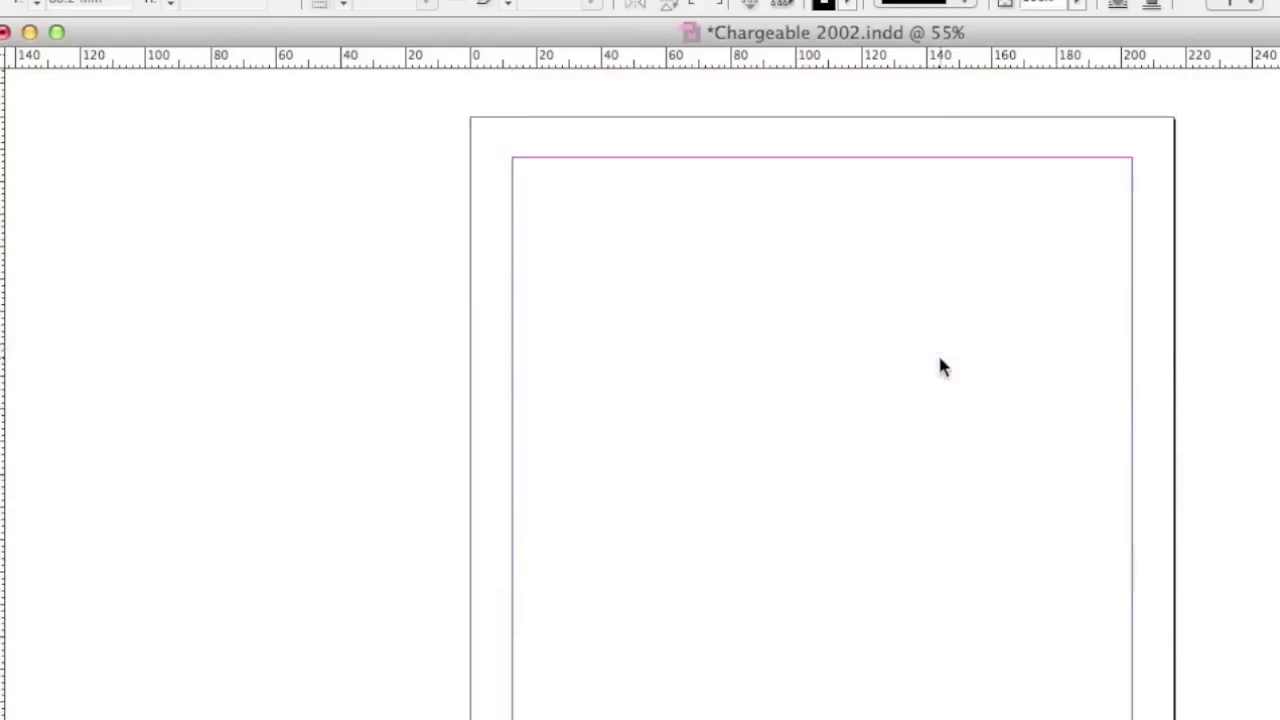
{"action": "scroll", "coordinate": [940, 366], "scroll_direction": "down", "scroll_amount": 3}
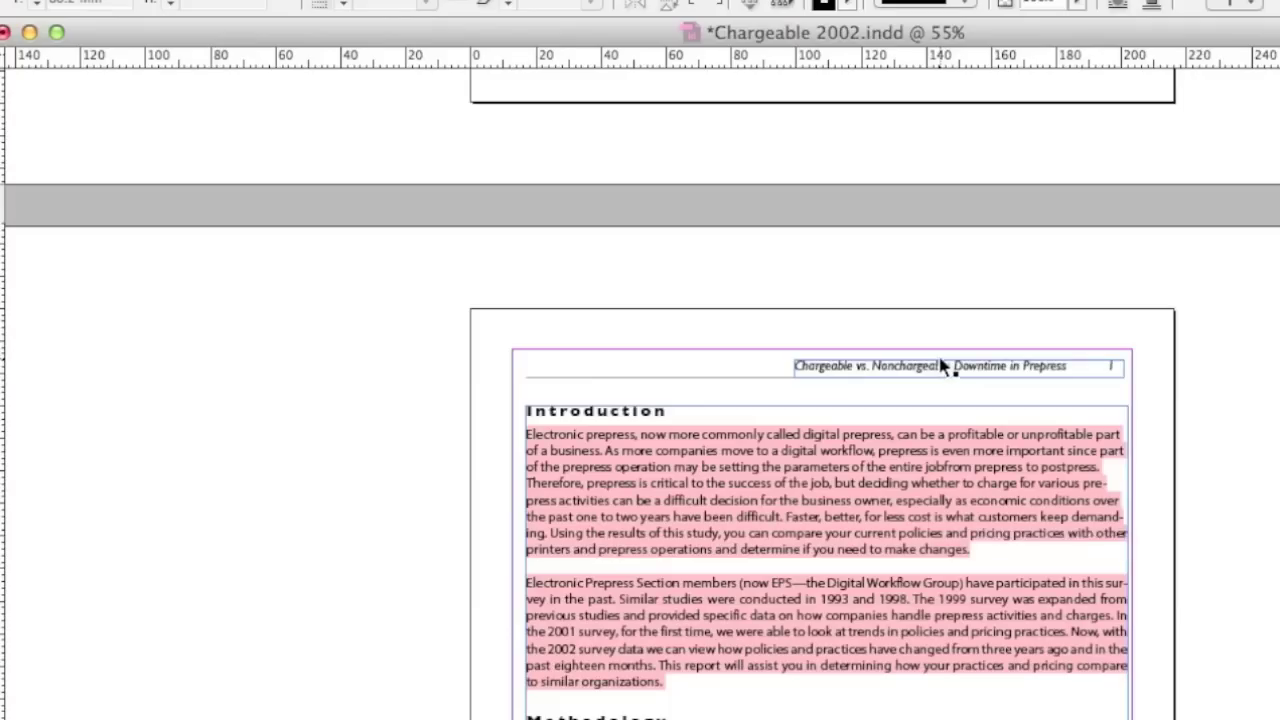
{"action": "scroll", "coordinate": [940, 366], "scroll_direction": "down", "scroll_amount": 11}
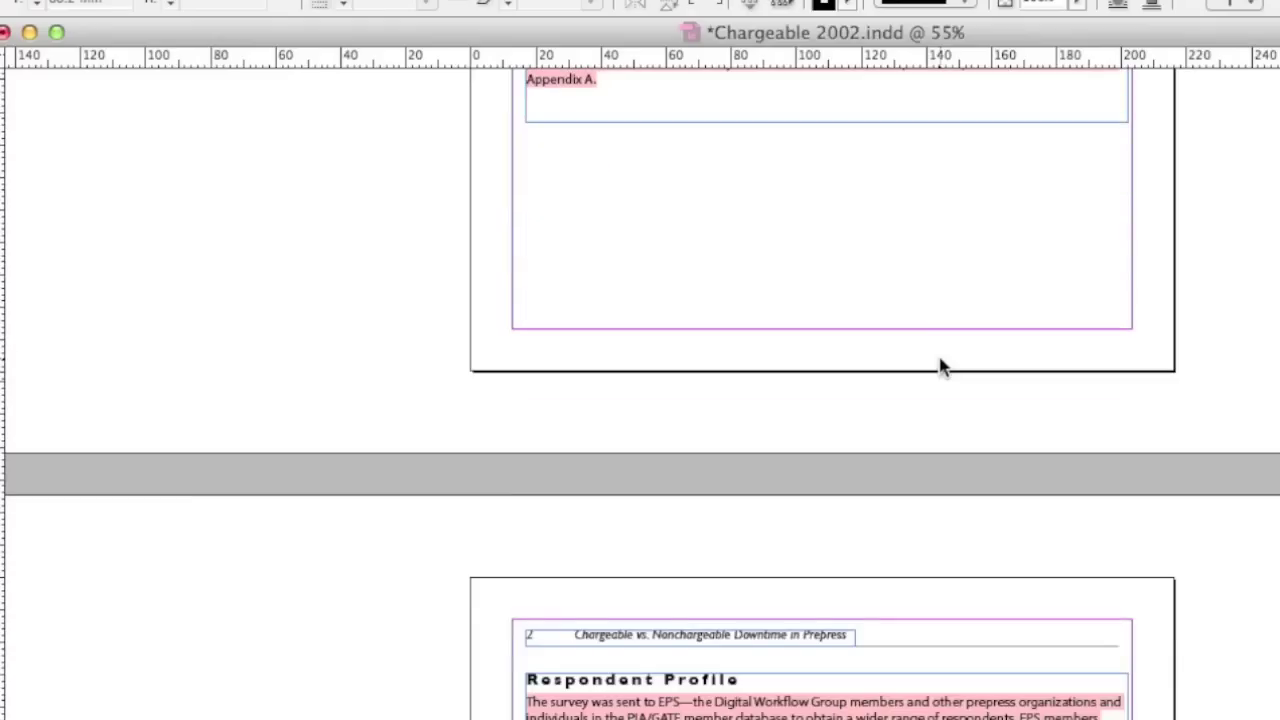
{"action": "scroll", "coordinate": [940, 367], "scroll_direction": "down", "scroll_amount": 7}
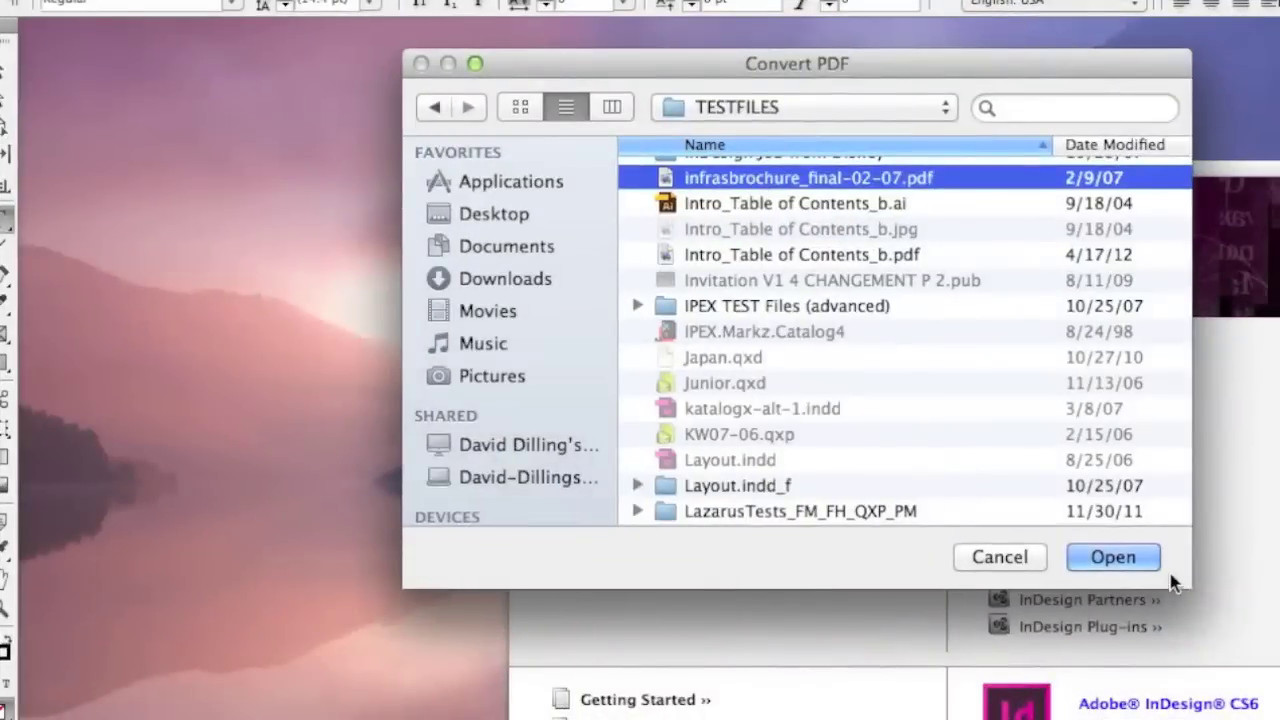
Step: Convert infrasbrochure_final-02-07.pdf, browse its generated CharStyle character styles, then bring up paragraph styles
{"action": "left_click", "coordinate": [1171, 572]}
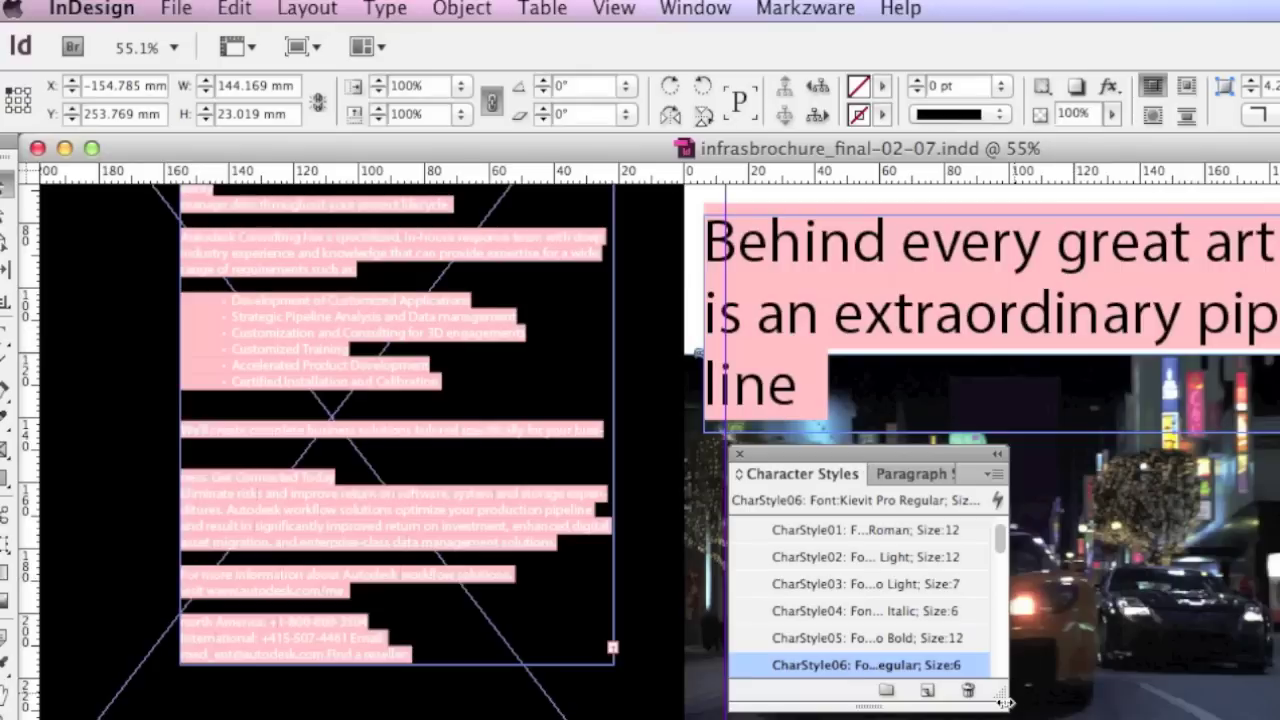
{"action": "left_click_drag", "start_coordinate": [1003, 702], "coordinate": [1274, 702]}
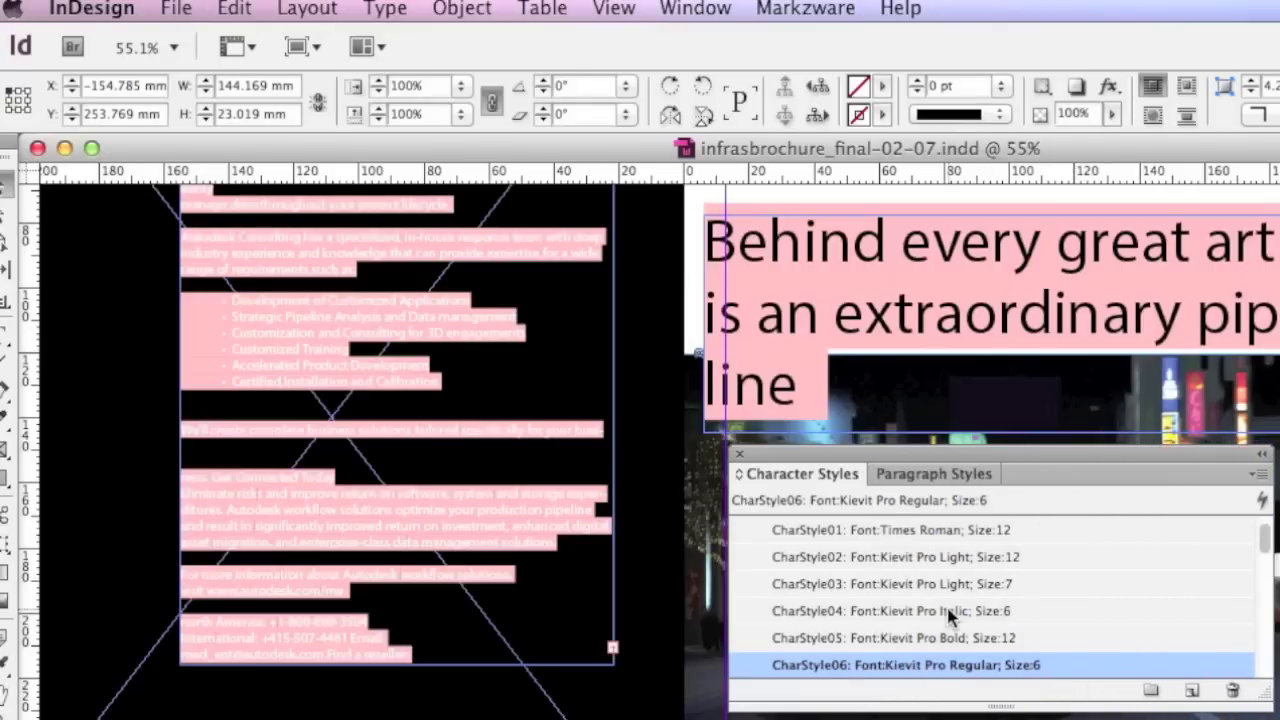
{"action": "scroll", "coordinate": [949, 618], "scroll_direction": "down", "scroll_amount": 3}
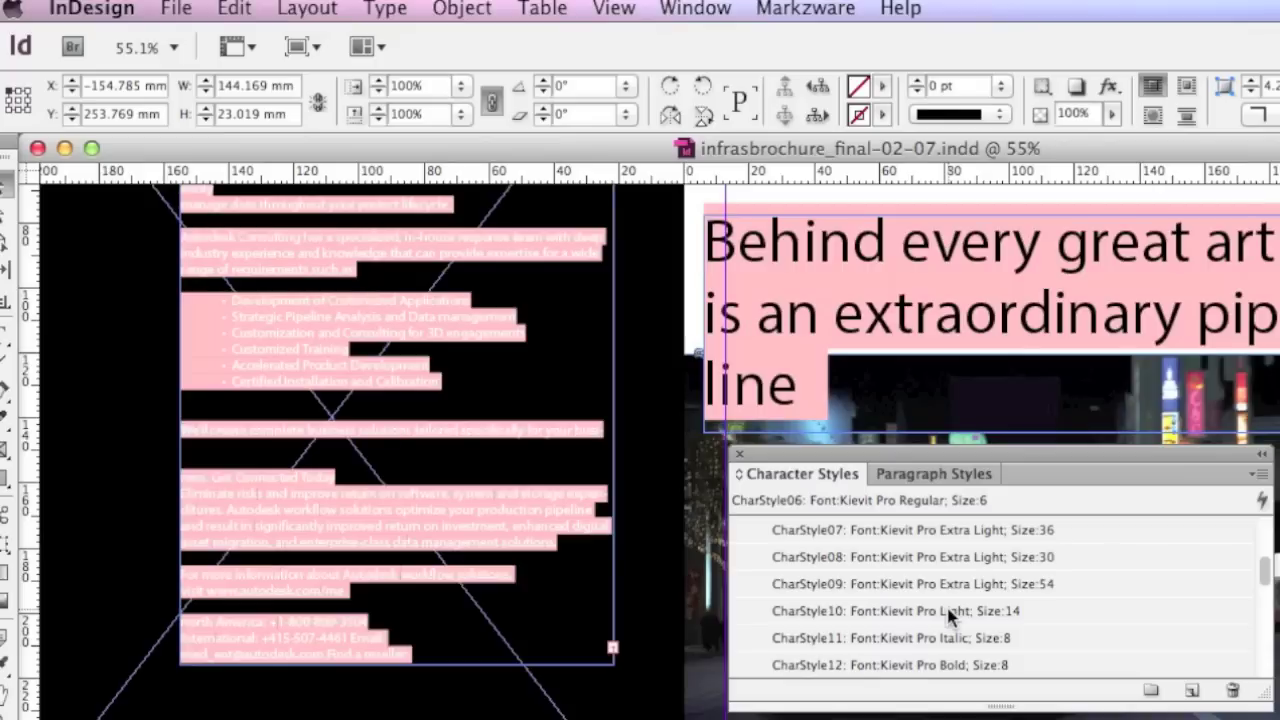
{"action": "scroll", "coordinate": [949, 618], "scroll_direction": "down", "scroll_amount": 3}
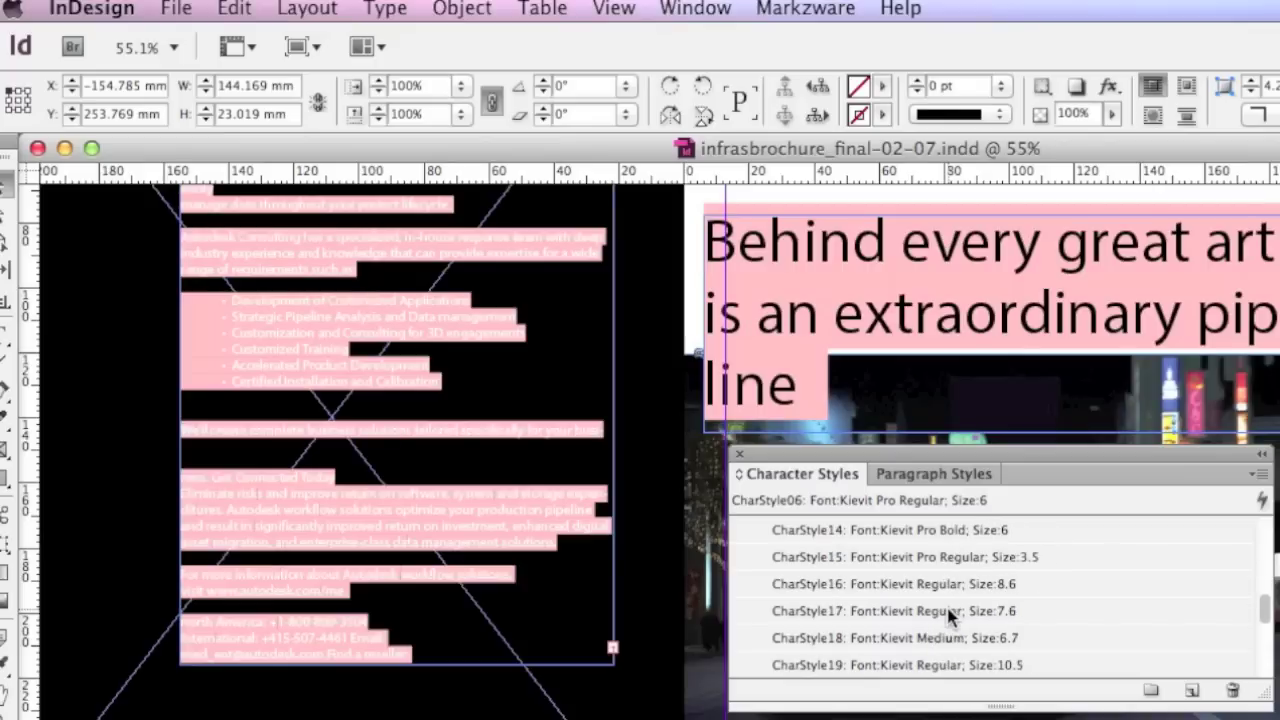
{"action": "scroll", "coordinate": [949, 618], "scroll_direction": "up", "scroll_amount": 5}
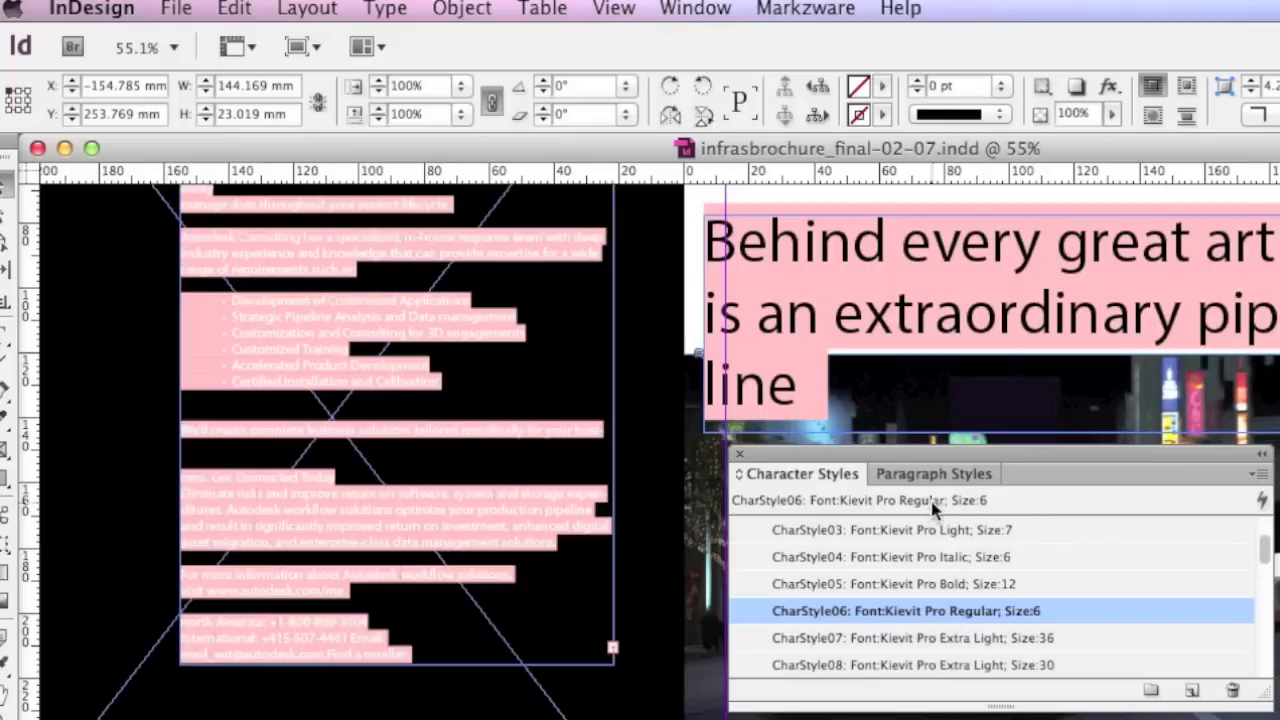
{"action": "left_click", "coordinate": [911, 480]}
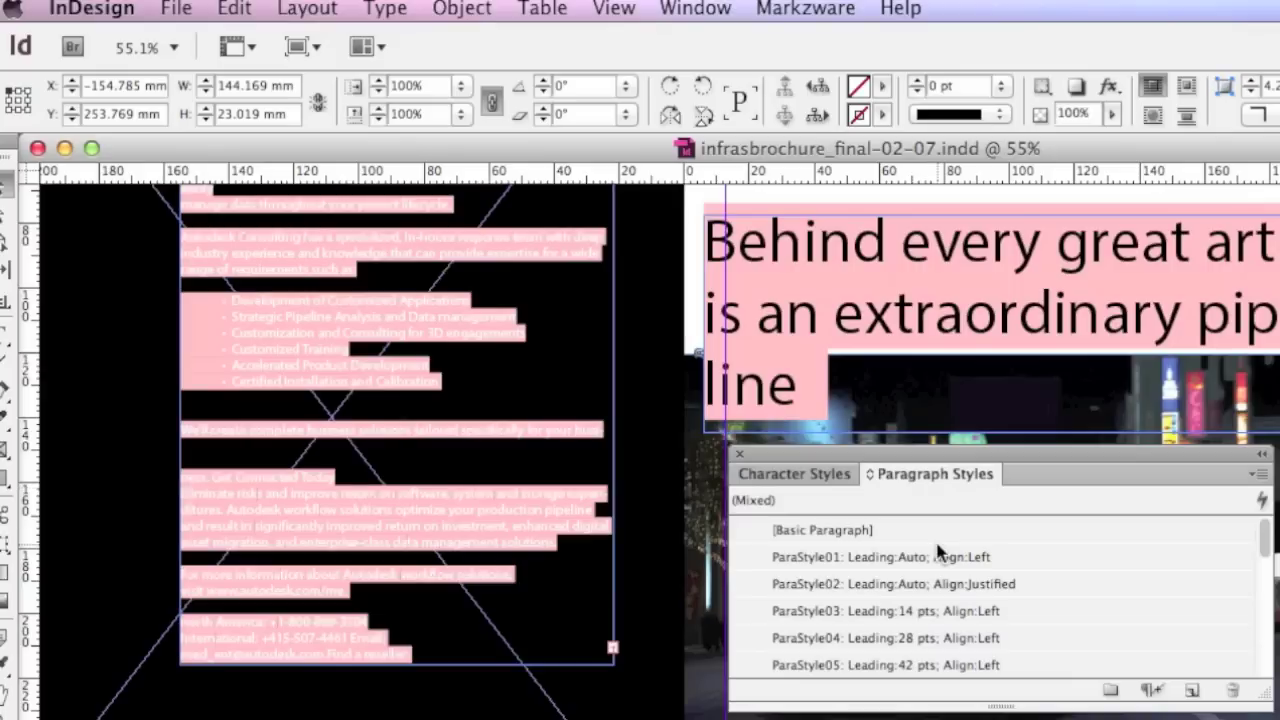
Step: Browse the generated ParaStyle paragraph styles, then close the styles panel to reveal the street photo
{"action": "scroll", "coordinate": [938, 550], "scroll_direction": "down", "scroll_amount": 5}
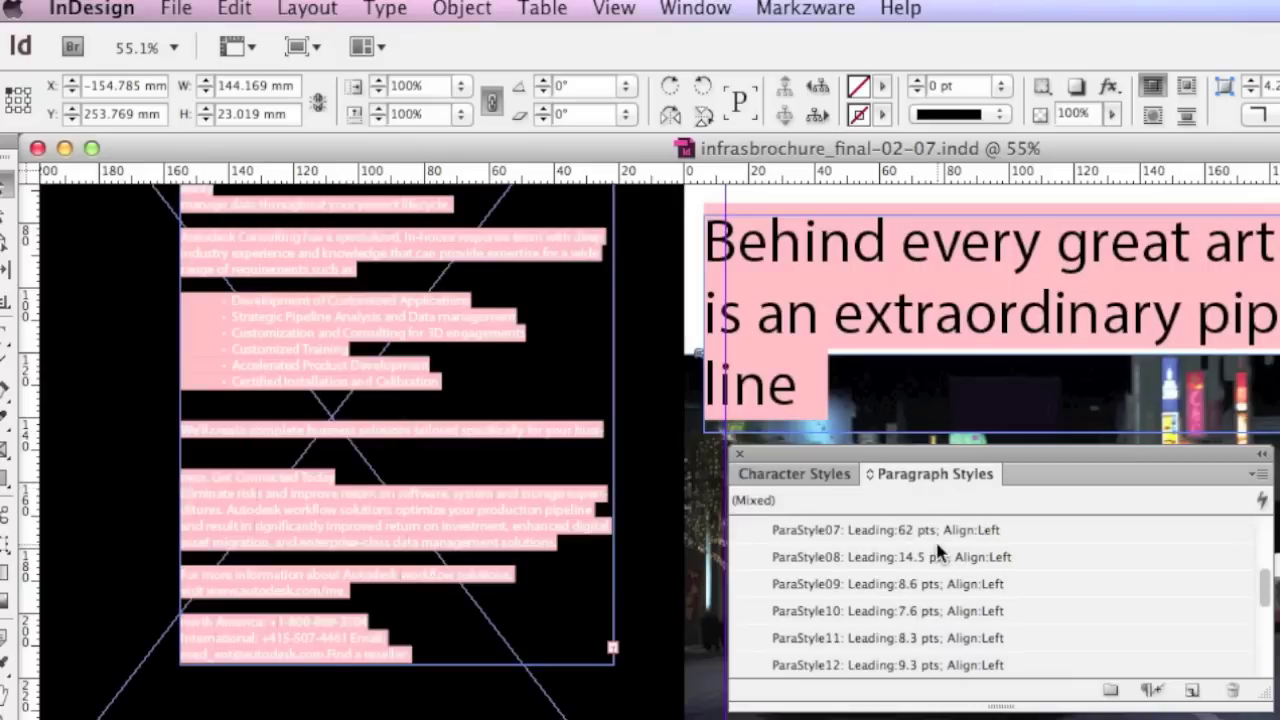
{"action": "scroll", "coordinate": [938, 550], "scroll_direction": "down", "scroll_amount": 3}
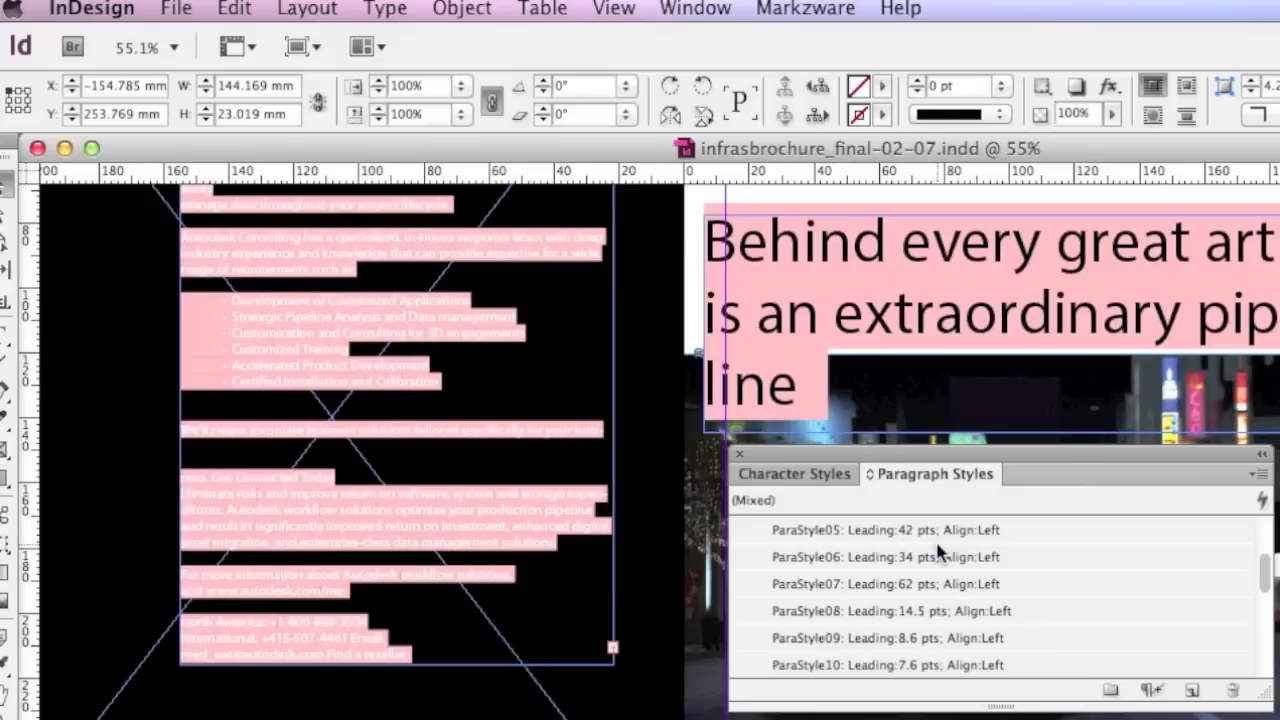
{"action": "left_click", "coordinate": [741, 456]}
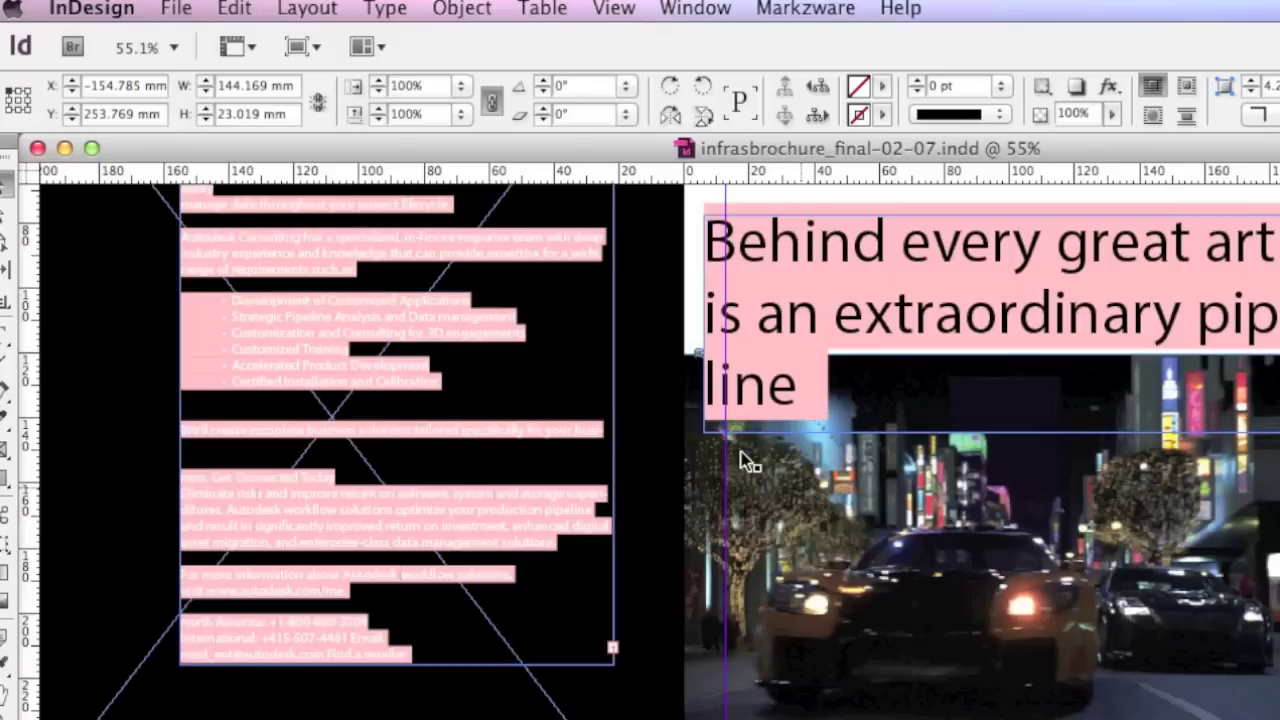